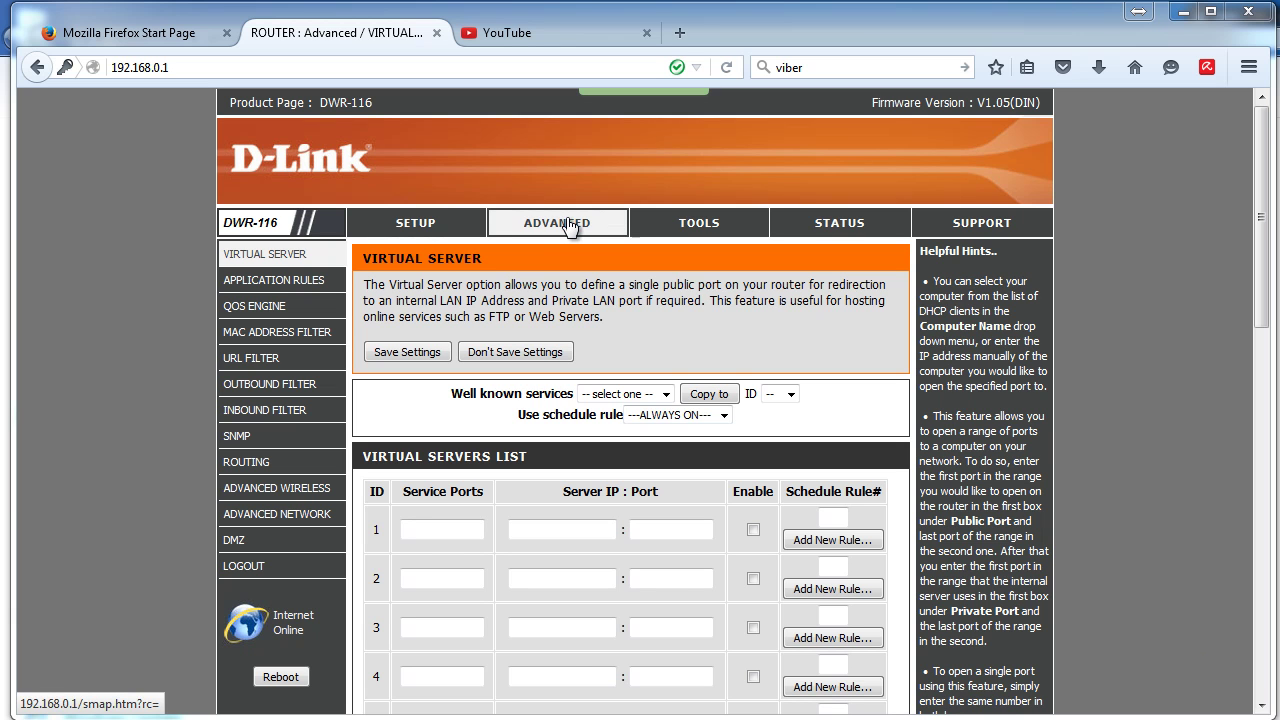
Step: Open the router's URL filter settings, and reload the YouTube home page to check that the site is reachable
left_click(256, 360)
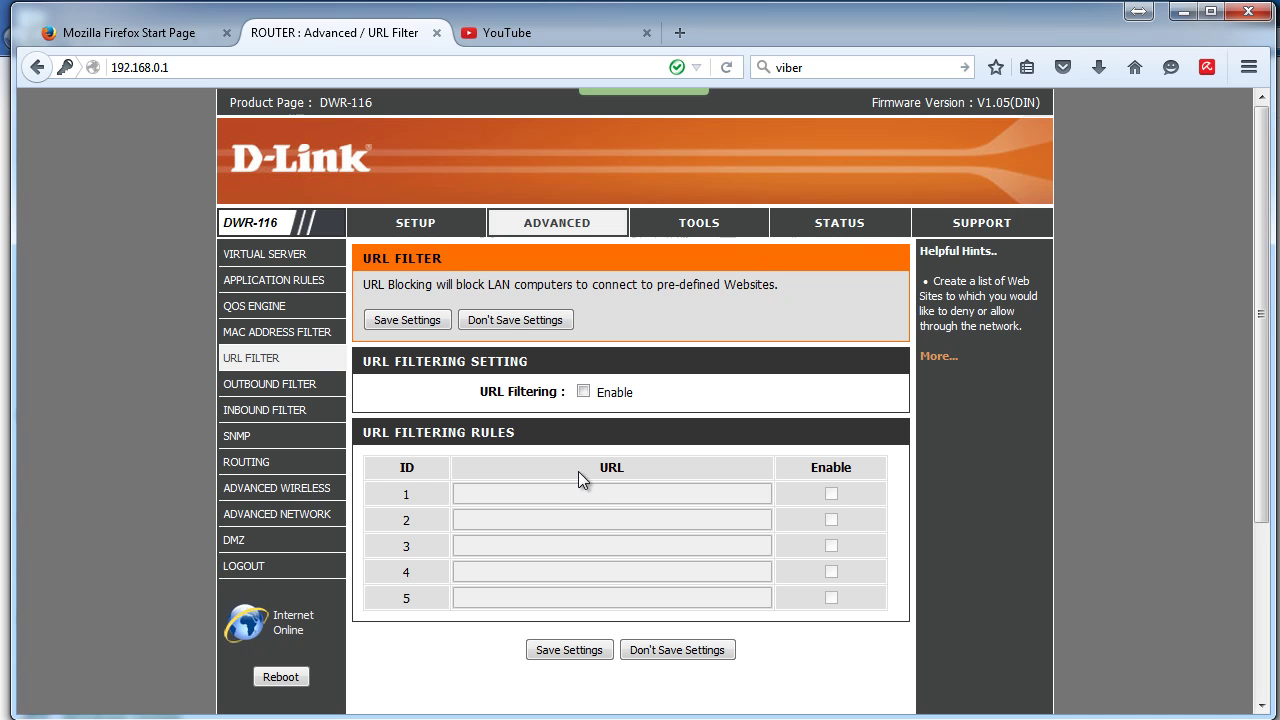
left_click(577, 40)
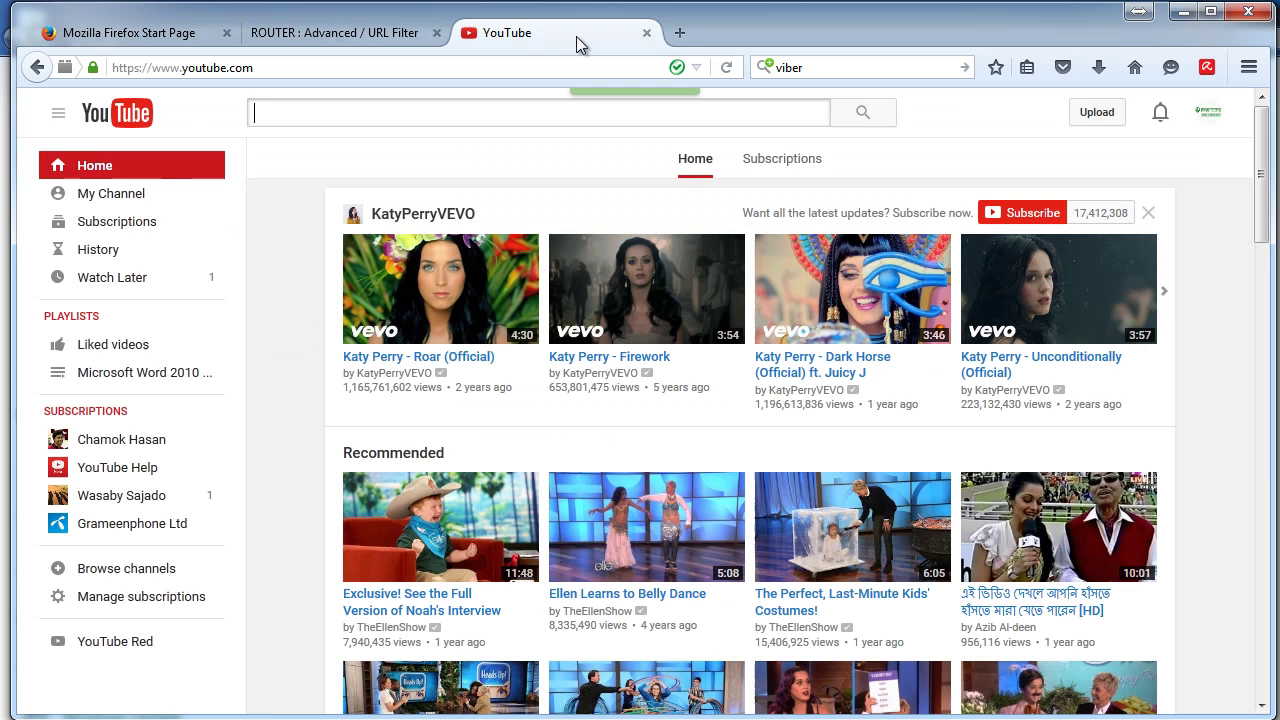
right_click(295, 228)
left_click(414, 242)
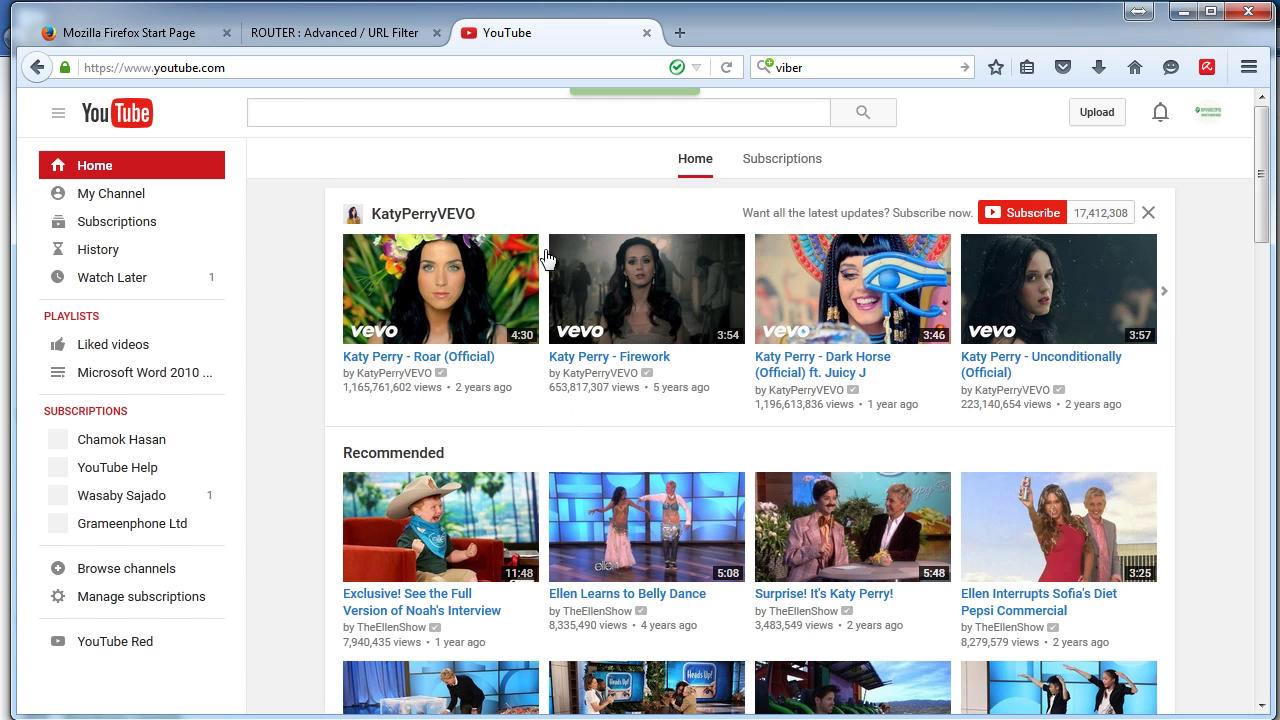
Step: Copy youtube.com from the YouTube page's address and return to the router's URL filter settings
mouse_move(181, 70)
left_mouse_down()
mouse_move(228, 66)
mouse_move(189, 64)
left_mouse_up()
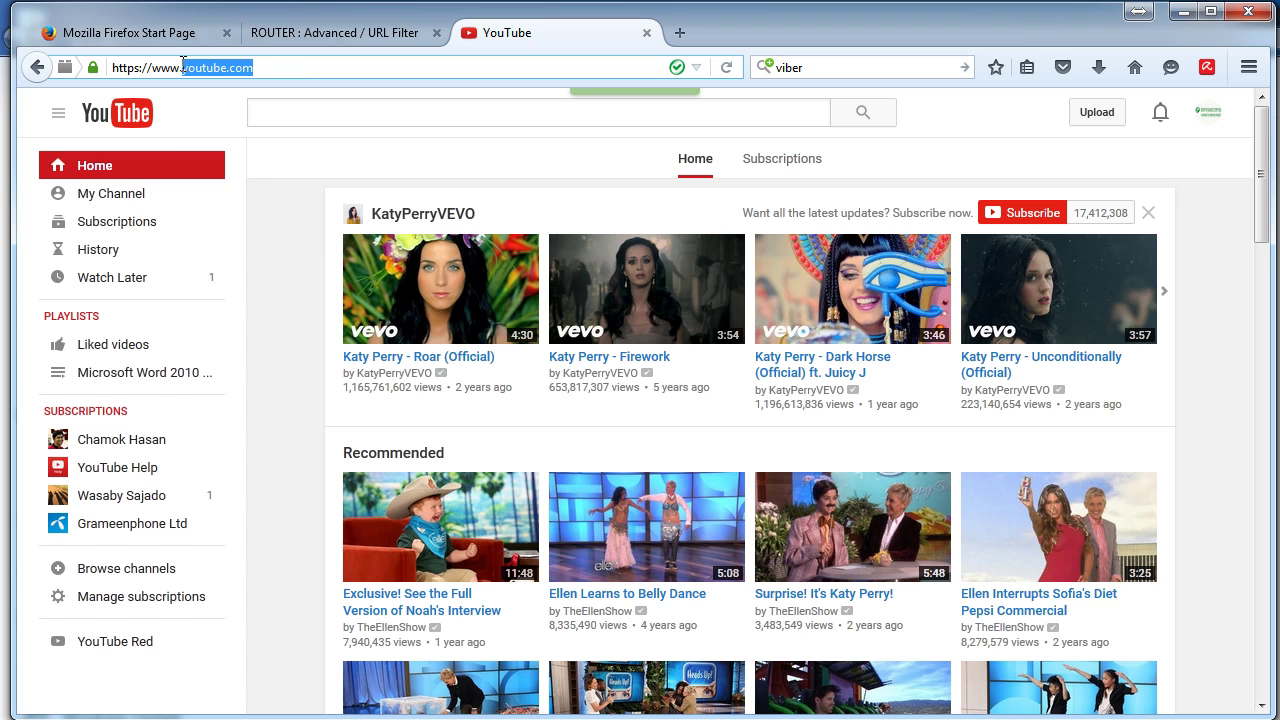
right_click(188, 70)
left_click(243, 135)
left_click(336, 36)
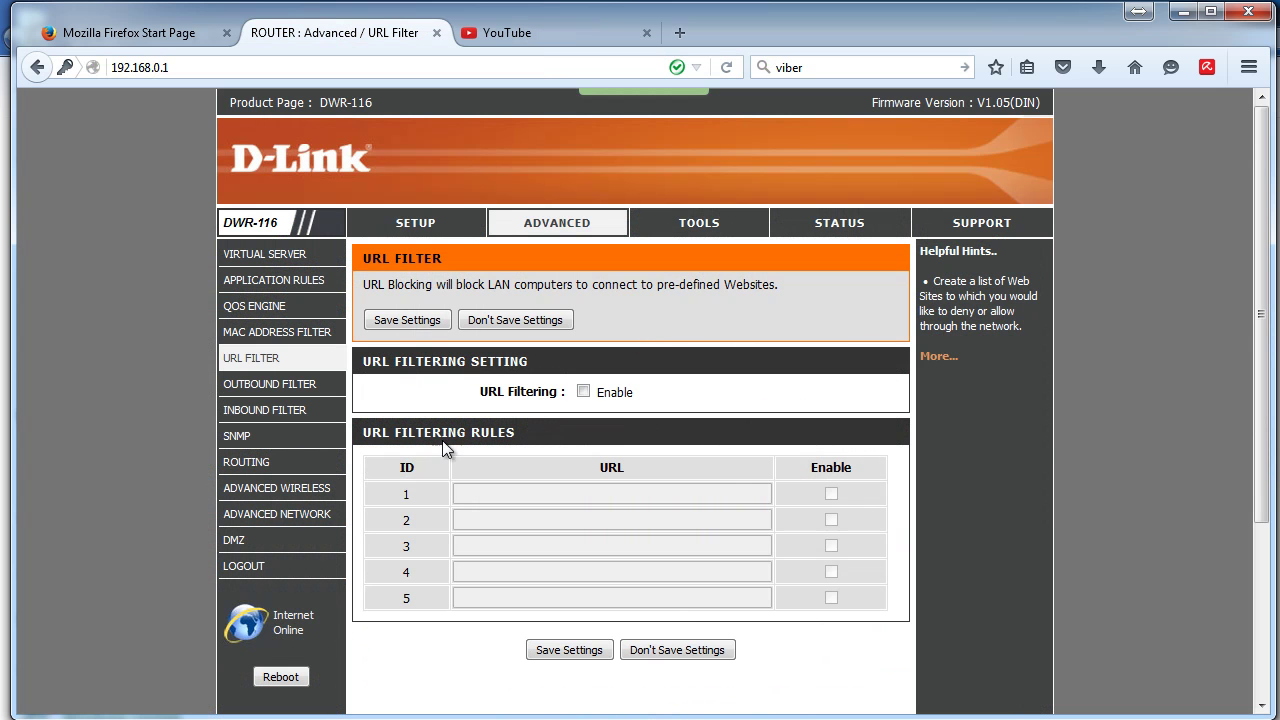
Step: Enable URL filtering, add youtube.com as an enabled rule with ID 1, and save the settings
left_click(583, 393)
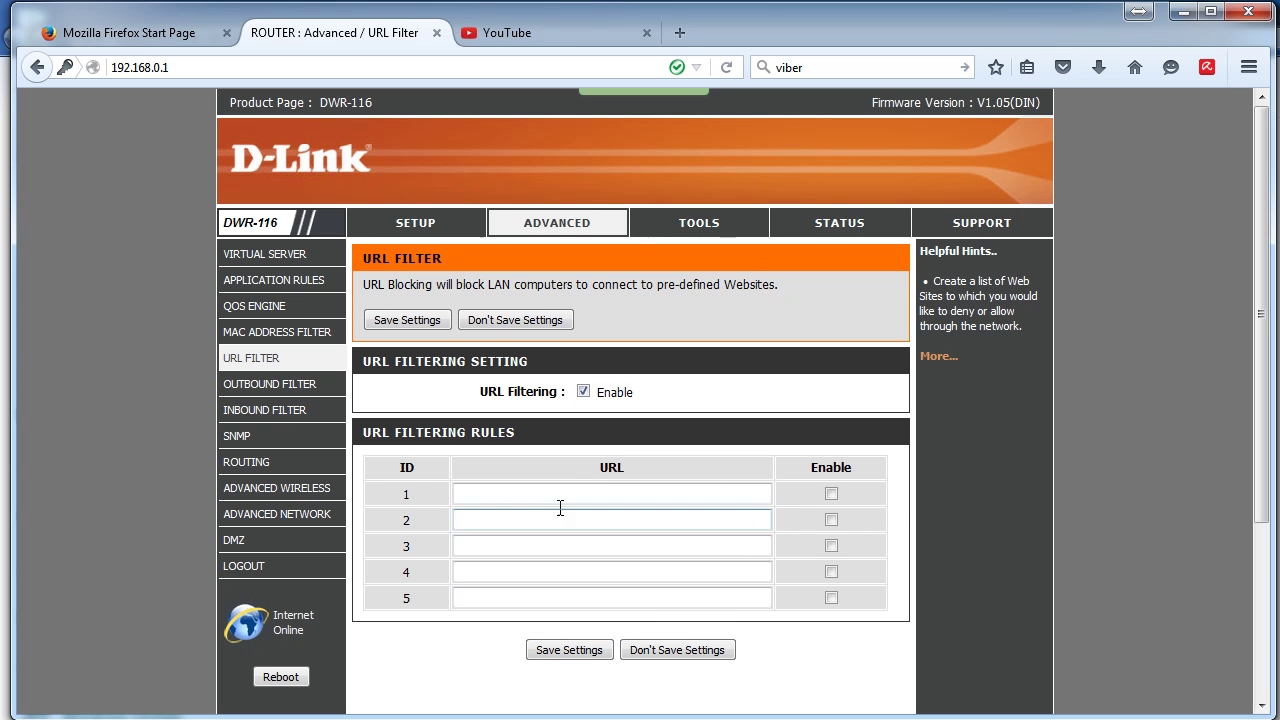
left_click(547, 496)
right_click(547, 496)
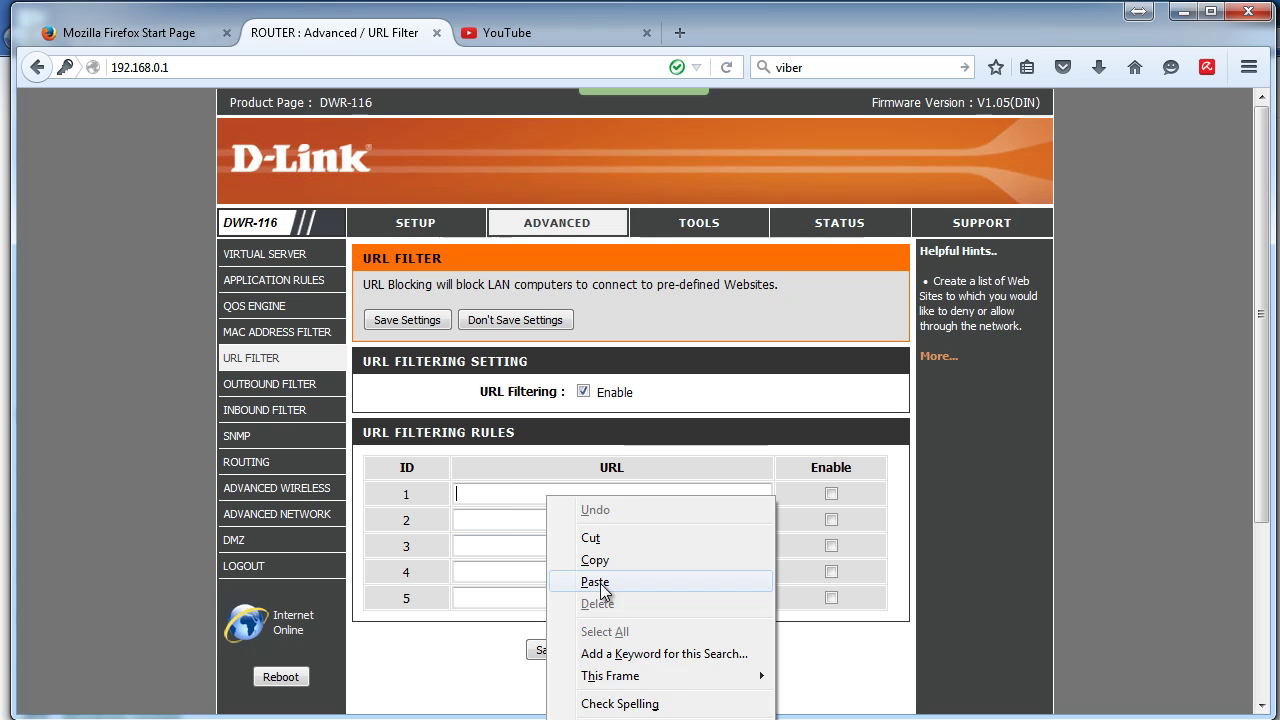
left_click(594, 582)
left_click(537, 519)
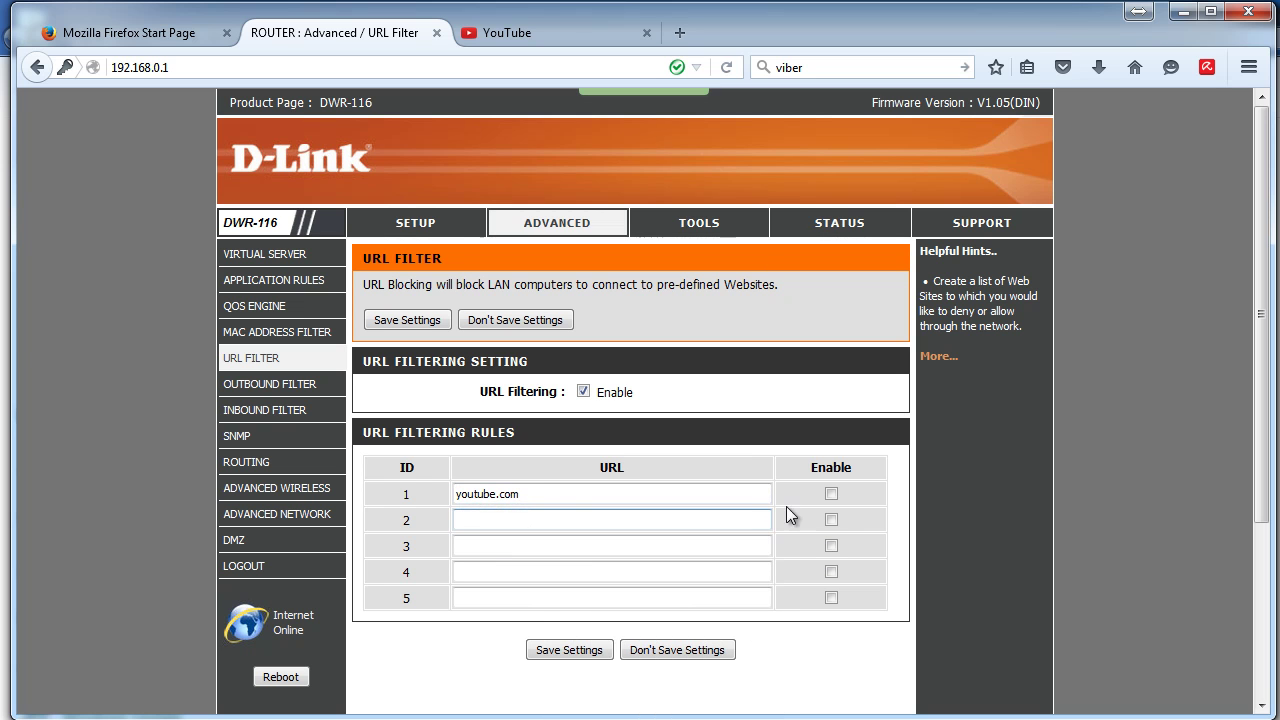
left_click(578, 650)
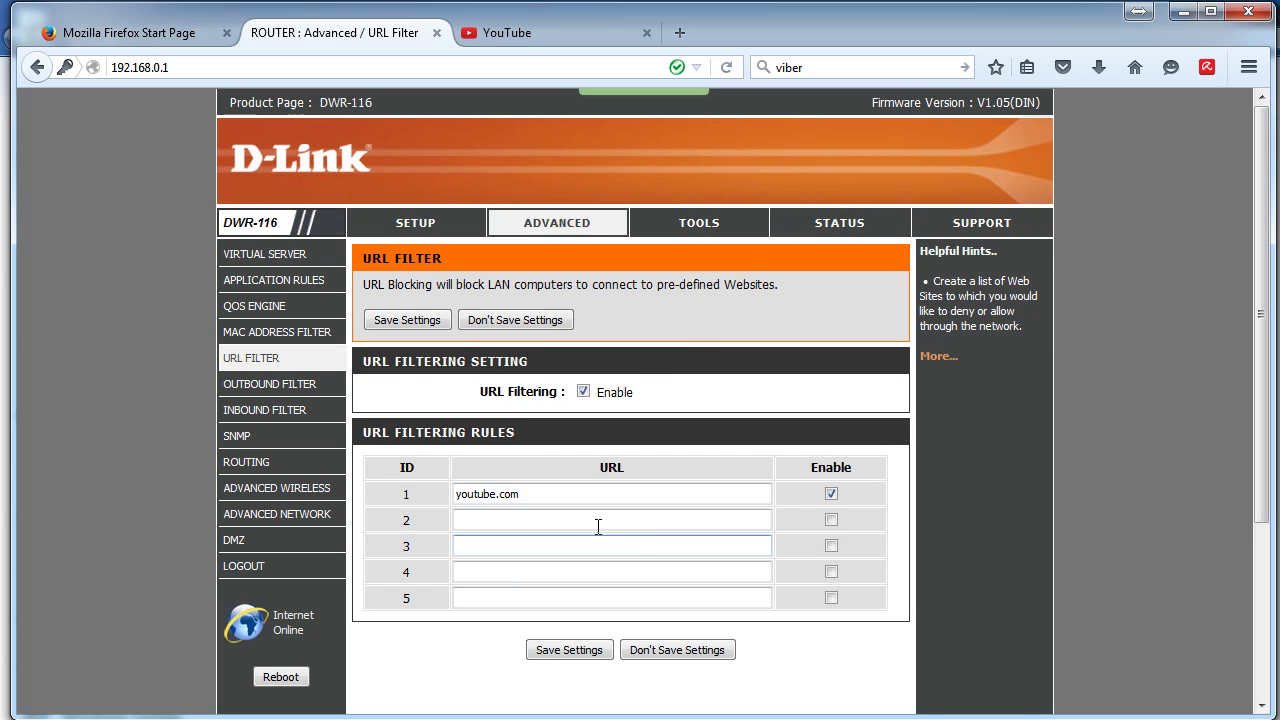
Step: Reload the YouTube page to test whether the saved URL filter blocks it
left_click(556, 33)
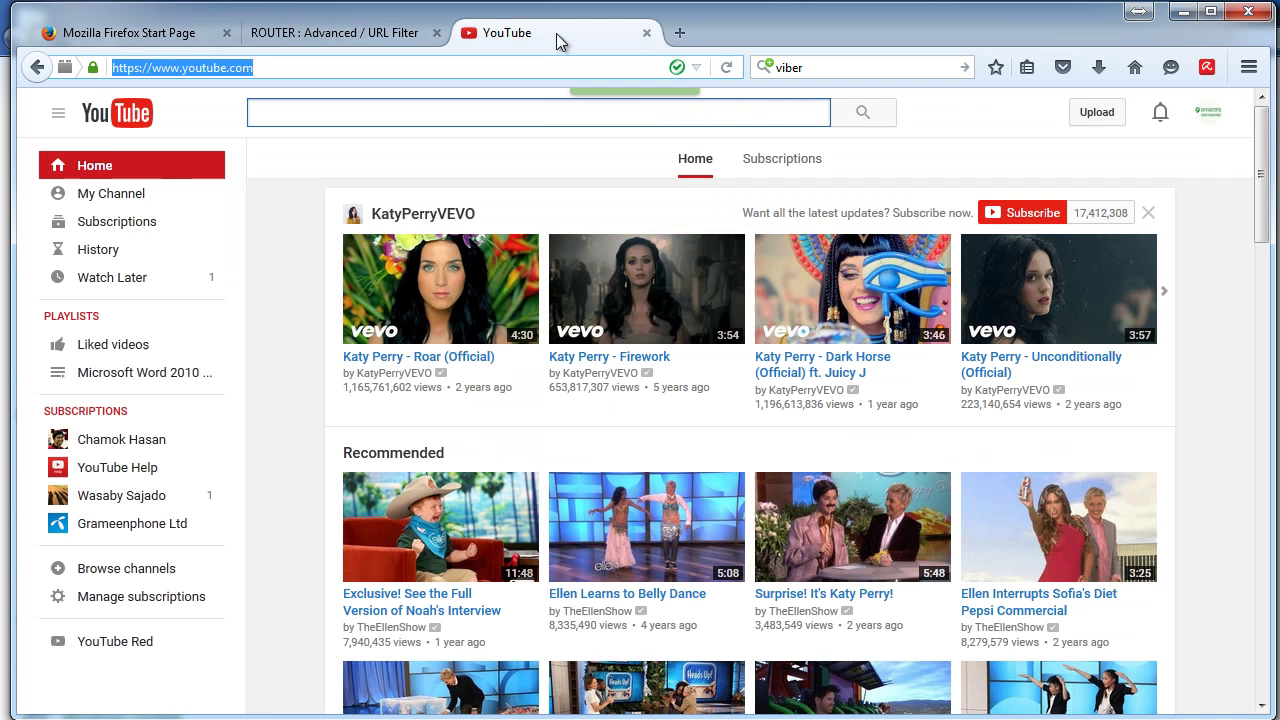
right_click(276, 272)
left_click(391, 280)
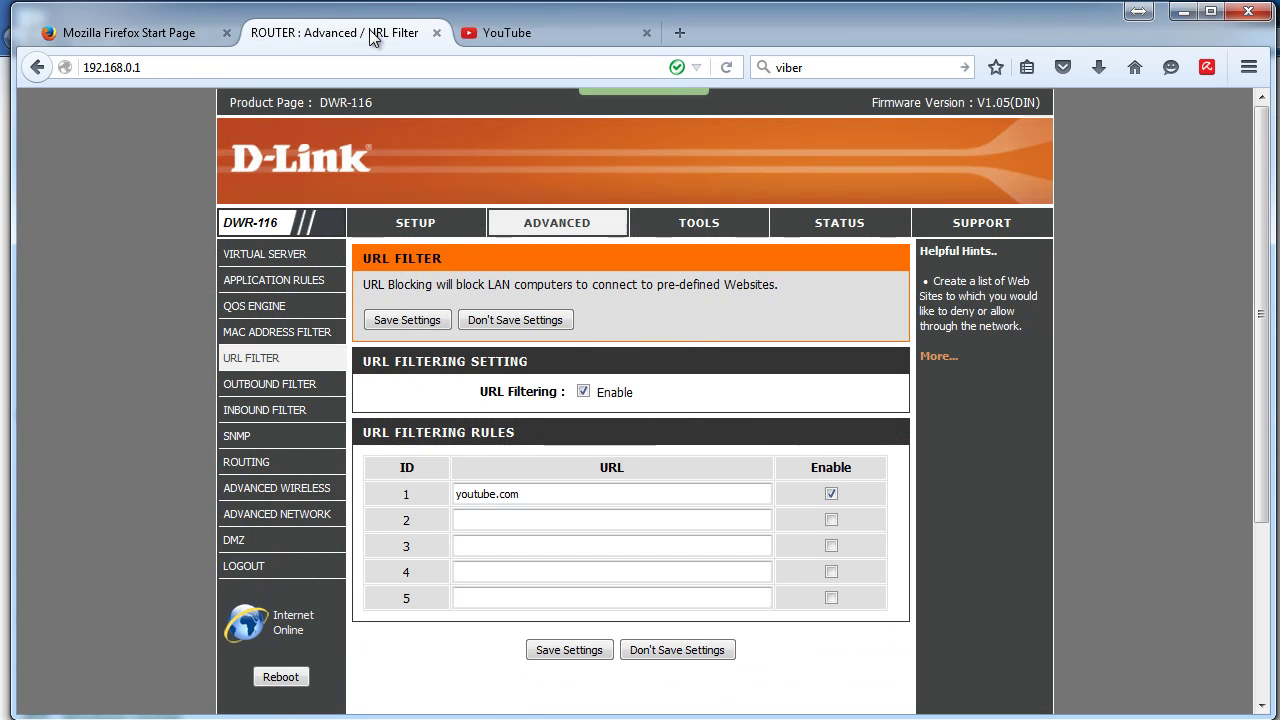
Step: Reboot the router from its URL filter page and confirm the restart
left_click(372, 33)
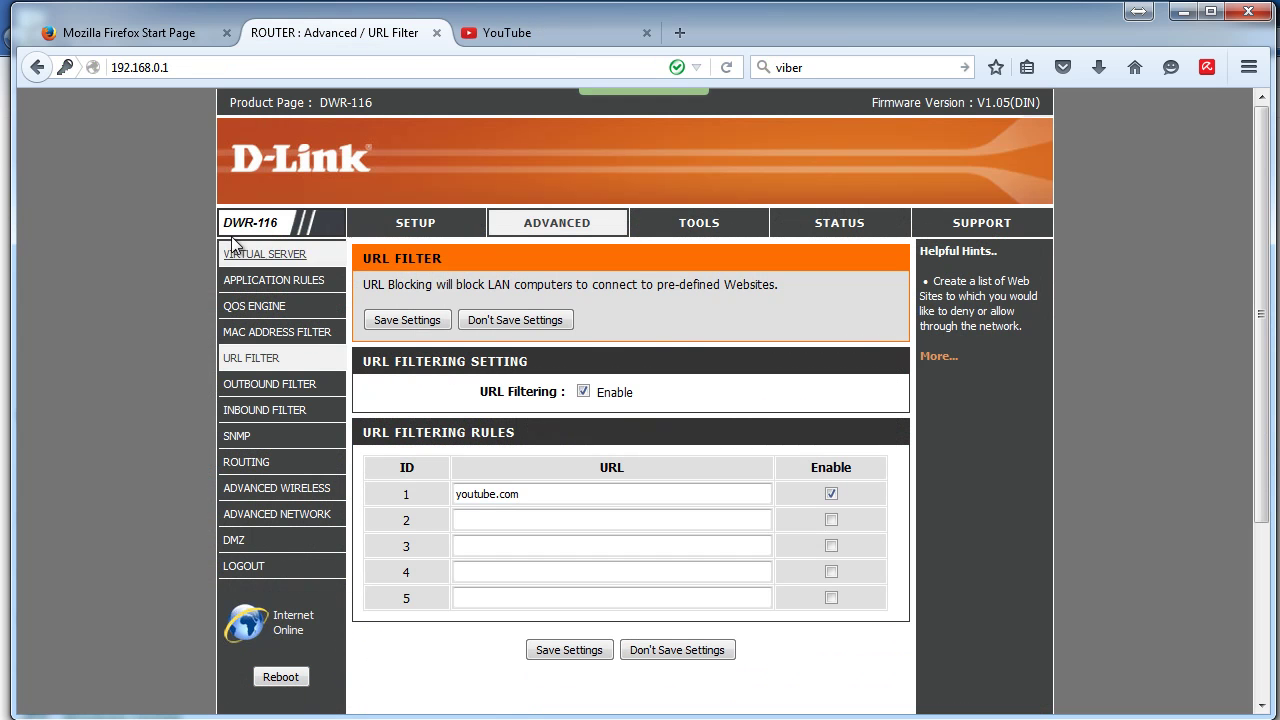
left_click(283, 680)
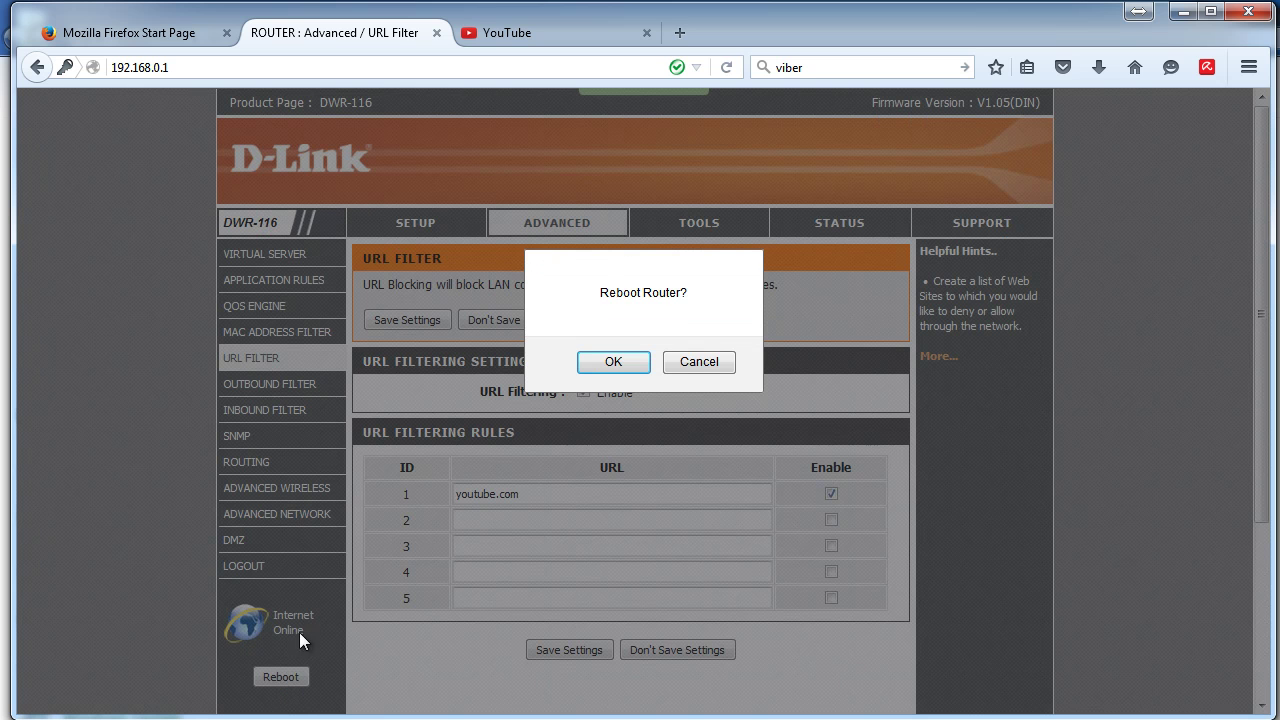
left_click(620, 368)
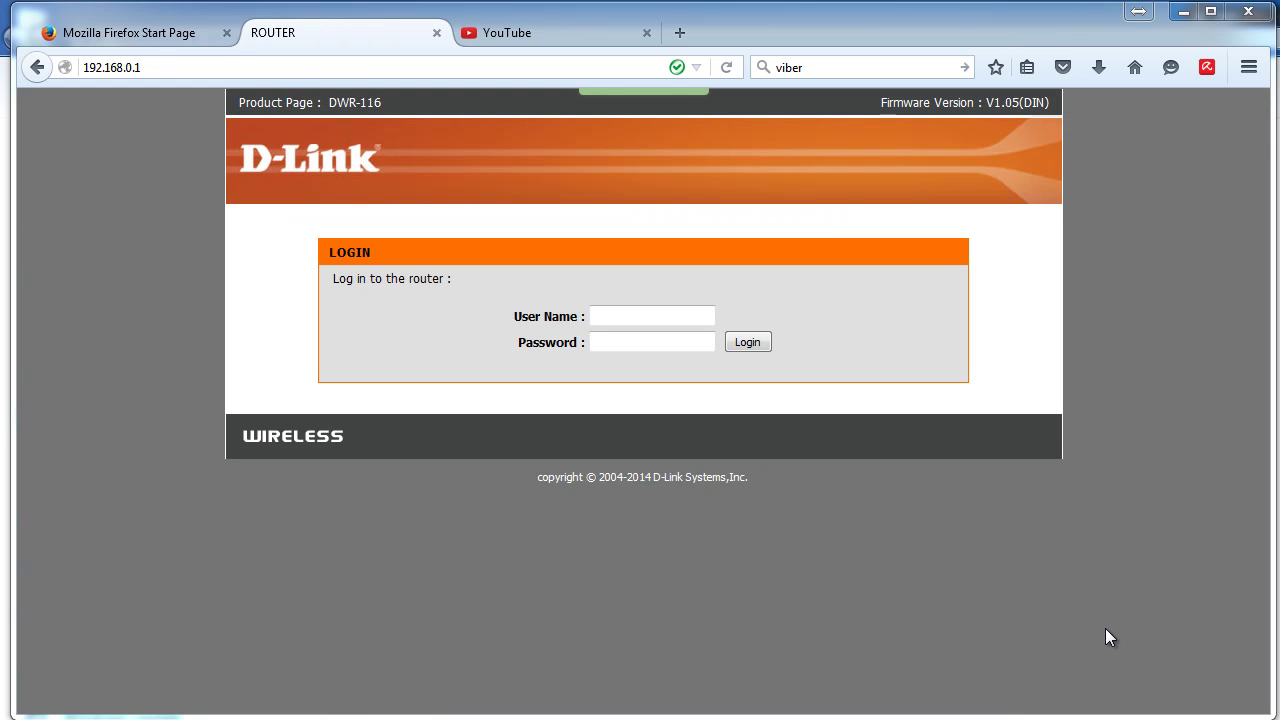
Step: Reload the YouTube page following the router reboot to test the block again
left_click(570, 32)
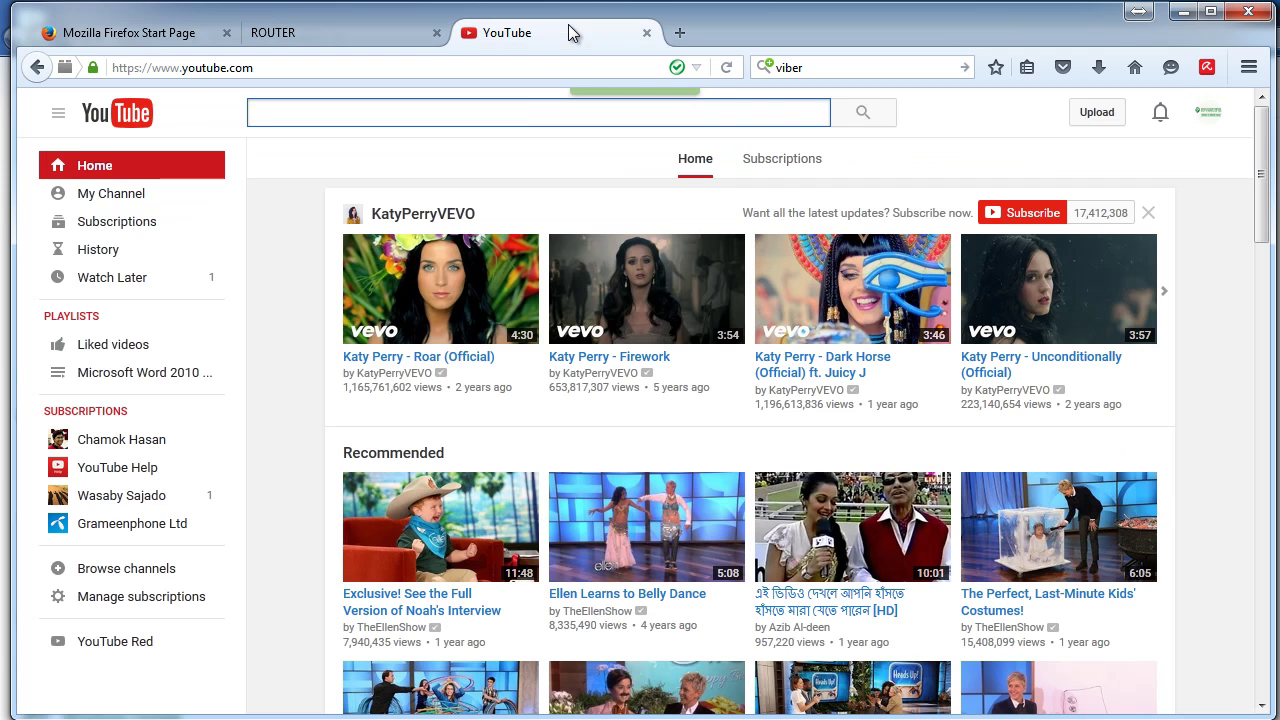
right_click(278, 264)
left_click(397, 286)
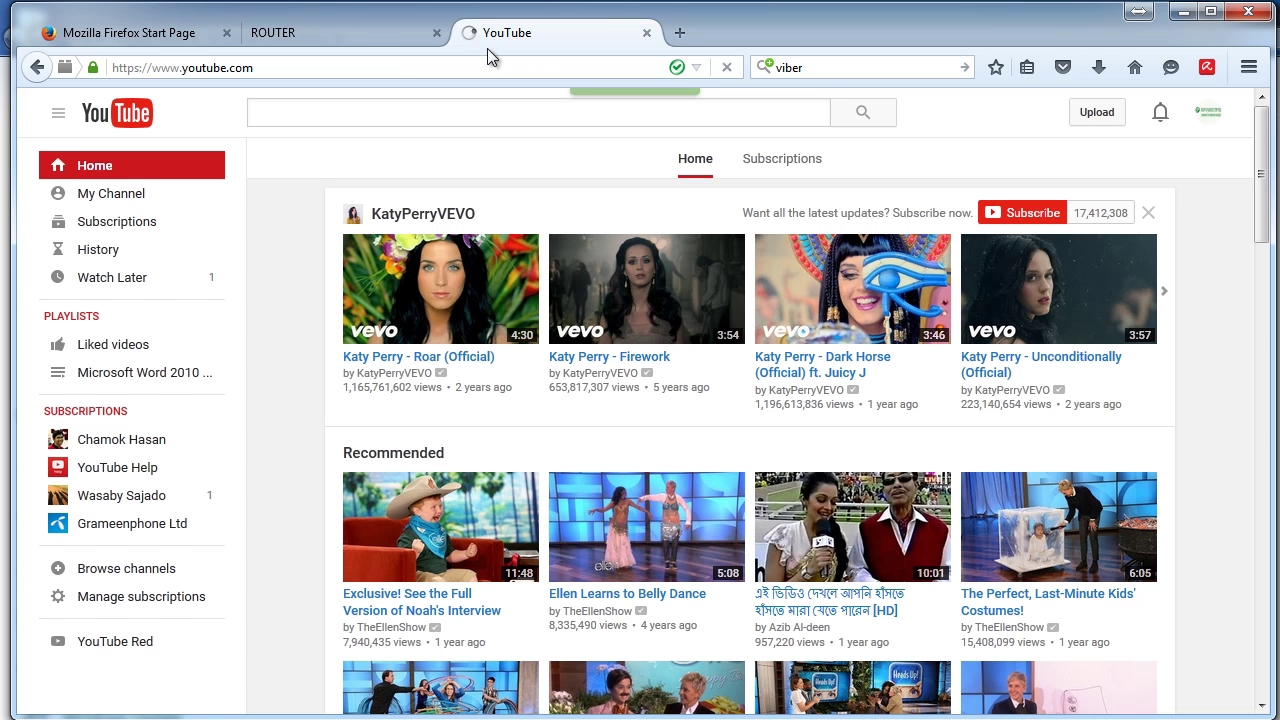
Step: Open Google in a new tab and search for shariarbd.com to check that other sites load
left_click(687, 31)
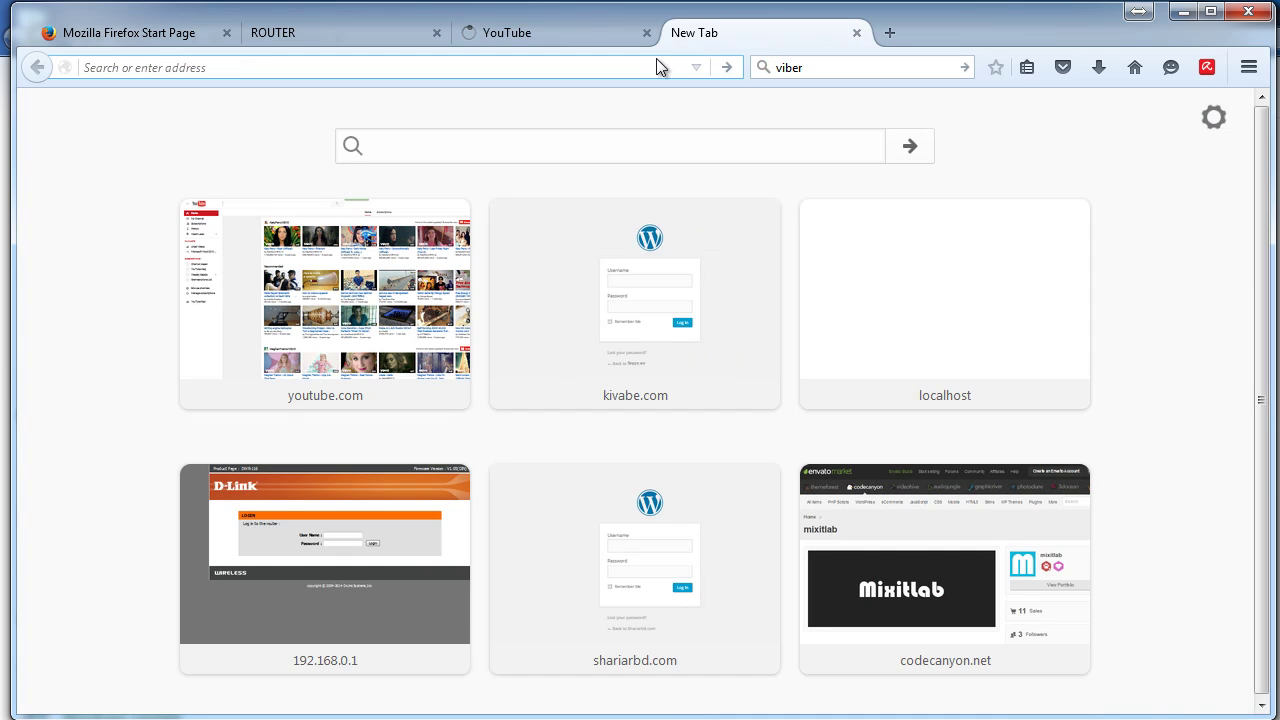
type("goog")
key("BackSpace")
key("BackSpace")
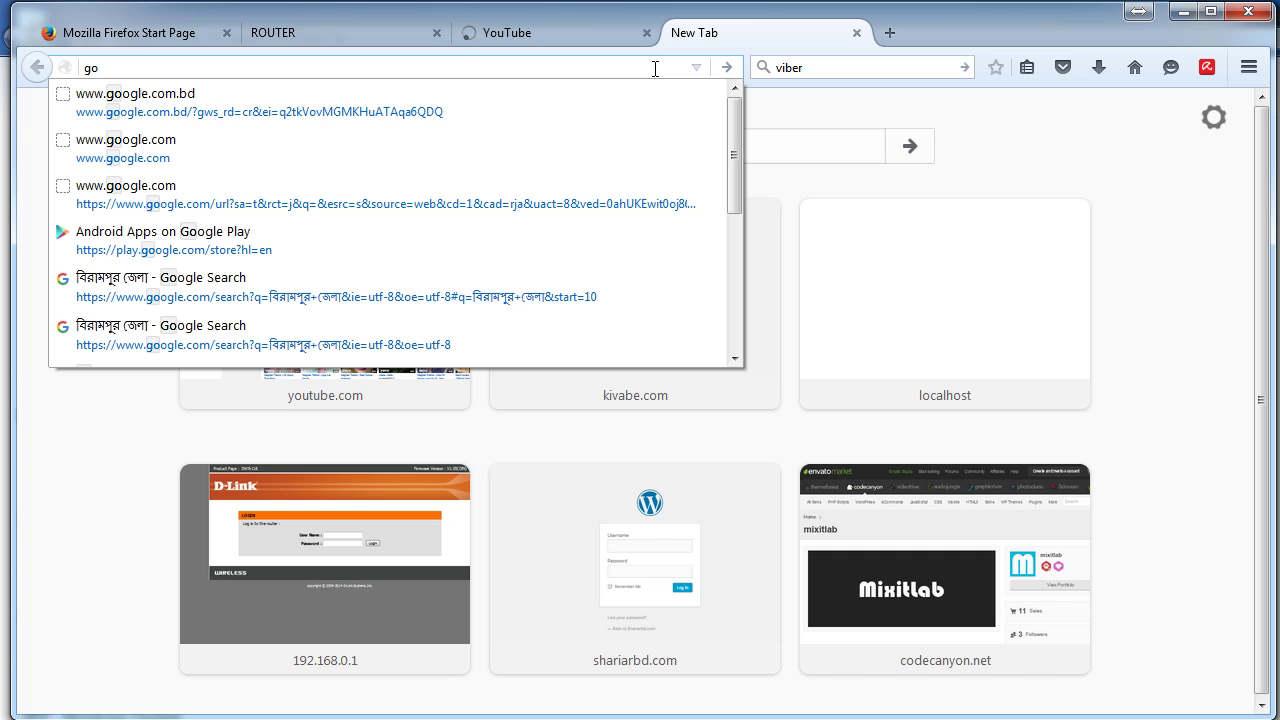
key("Down")
key("Return")
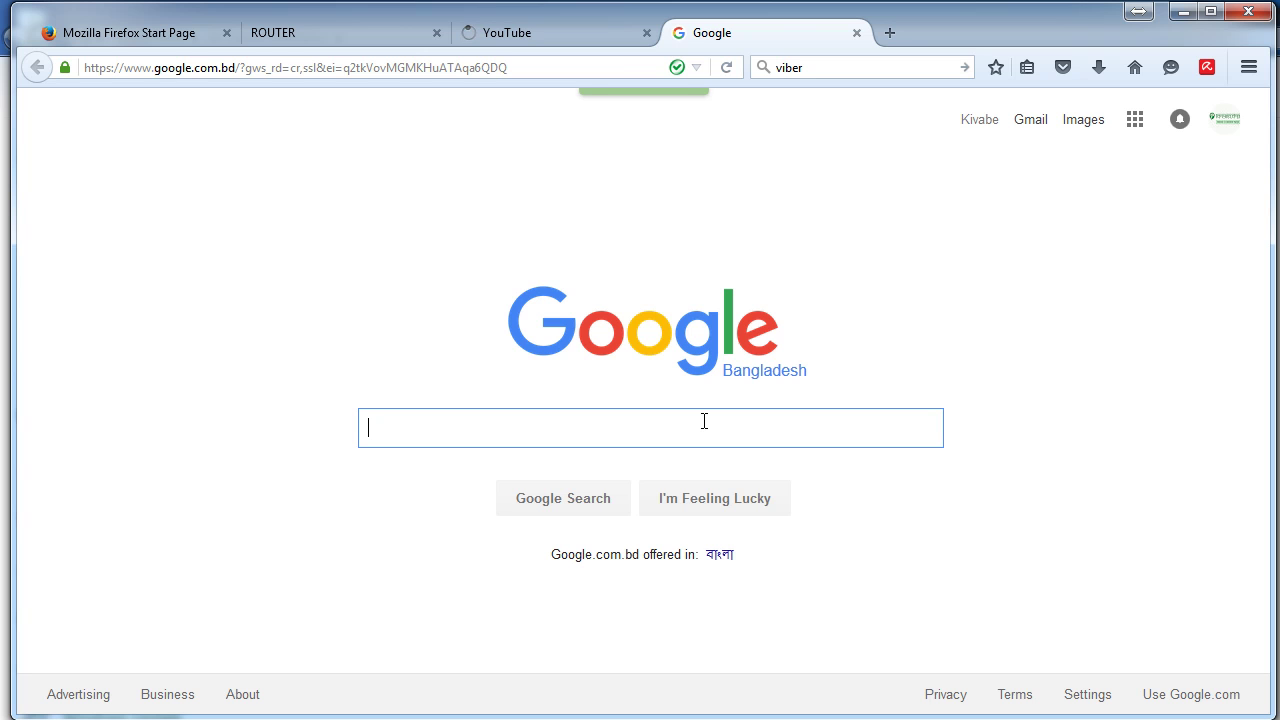
type("shariarbd.com")
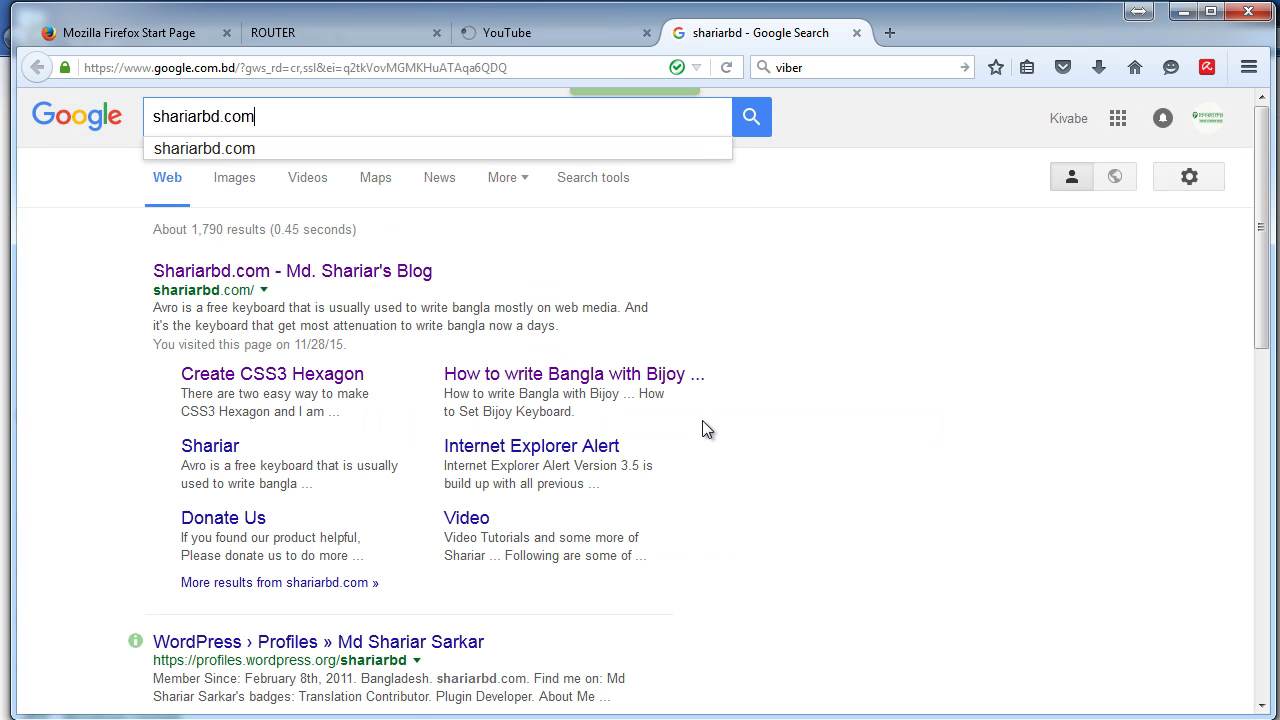
key("Return")
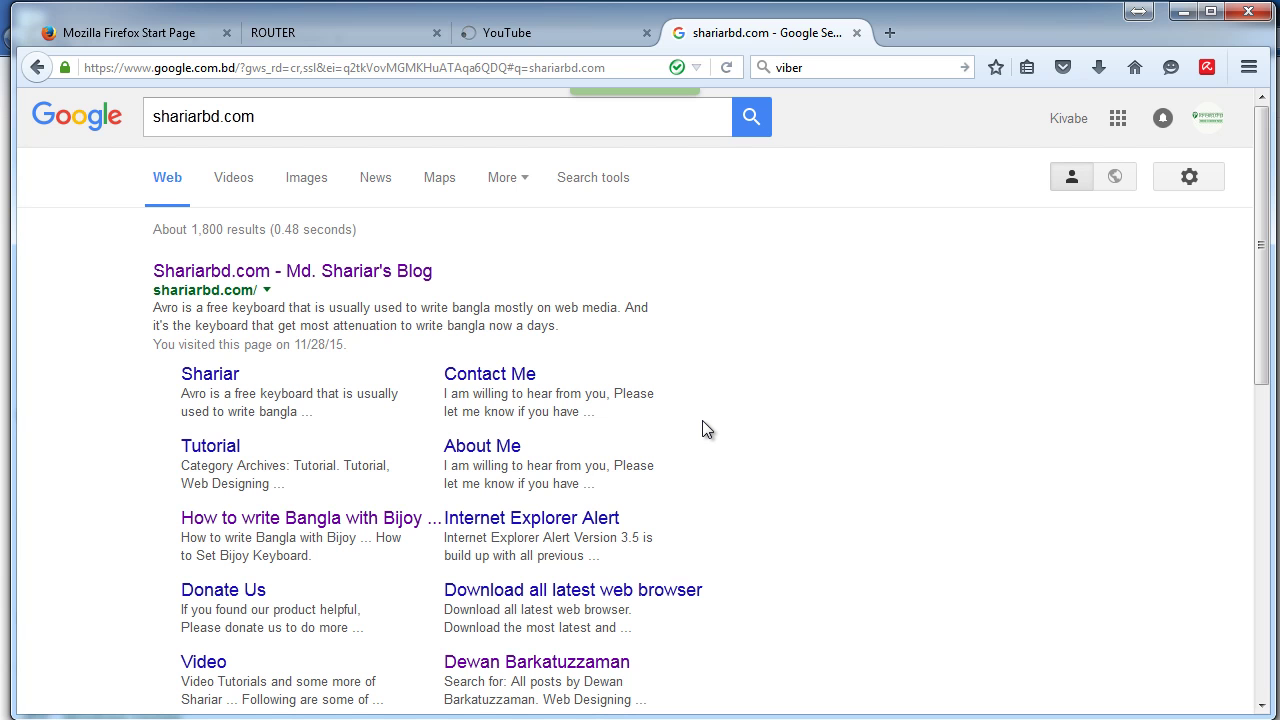
Step: Show the video results for the search, open the Google+ videos result, and return to the results list
left_click(889, 32)
left_click(770, 32)
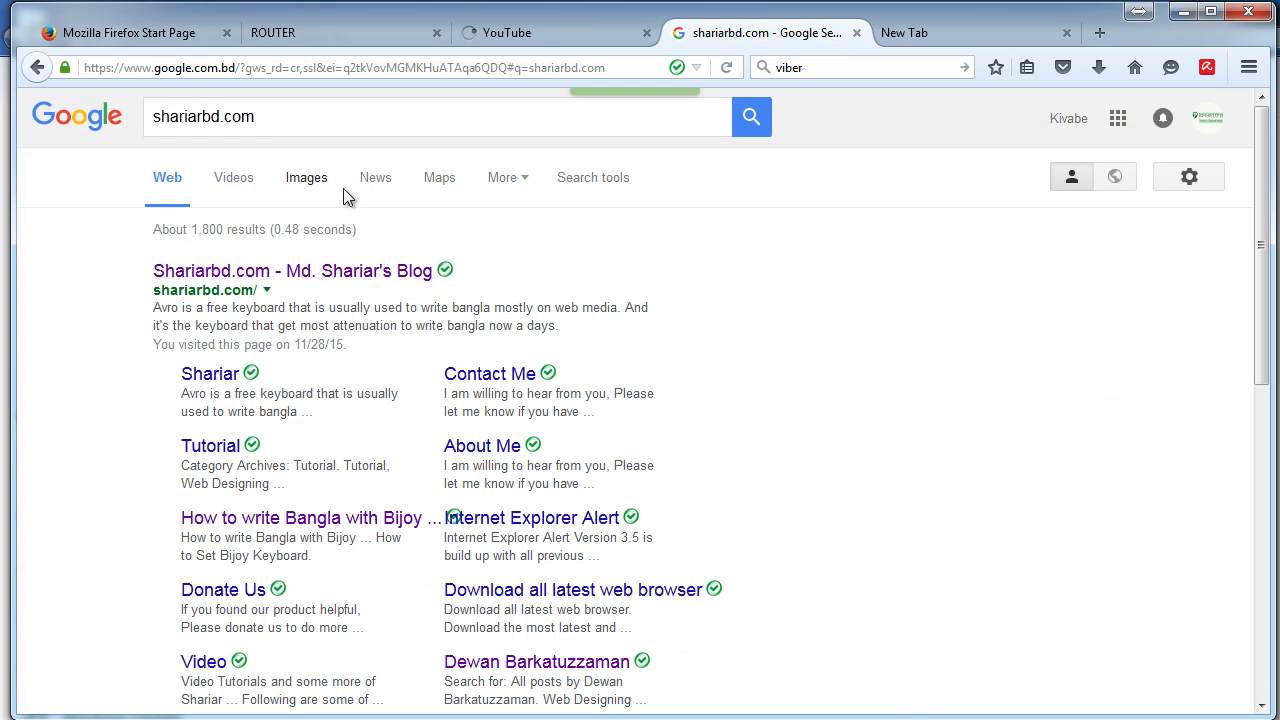
left_click(229, 184)
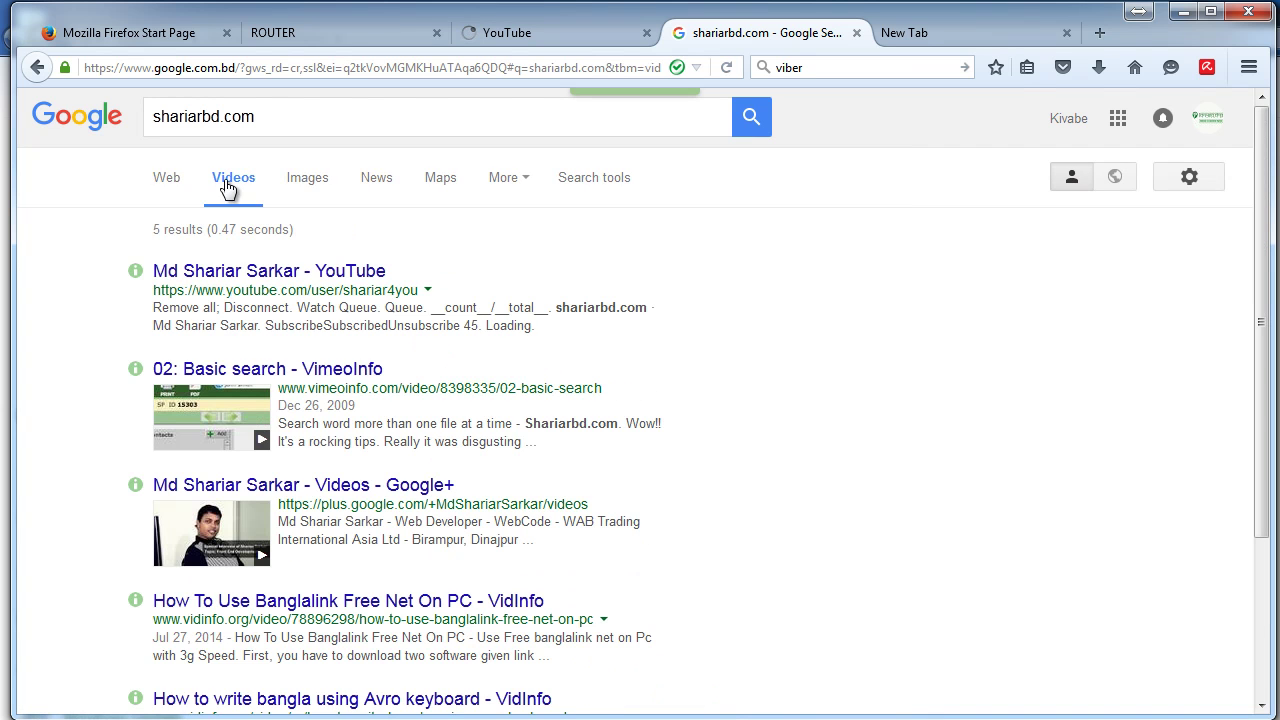
left_click(275, 487)
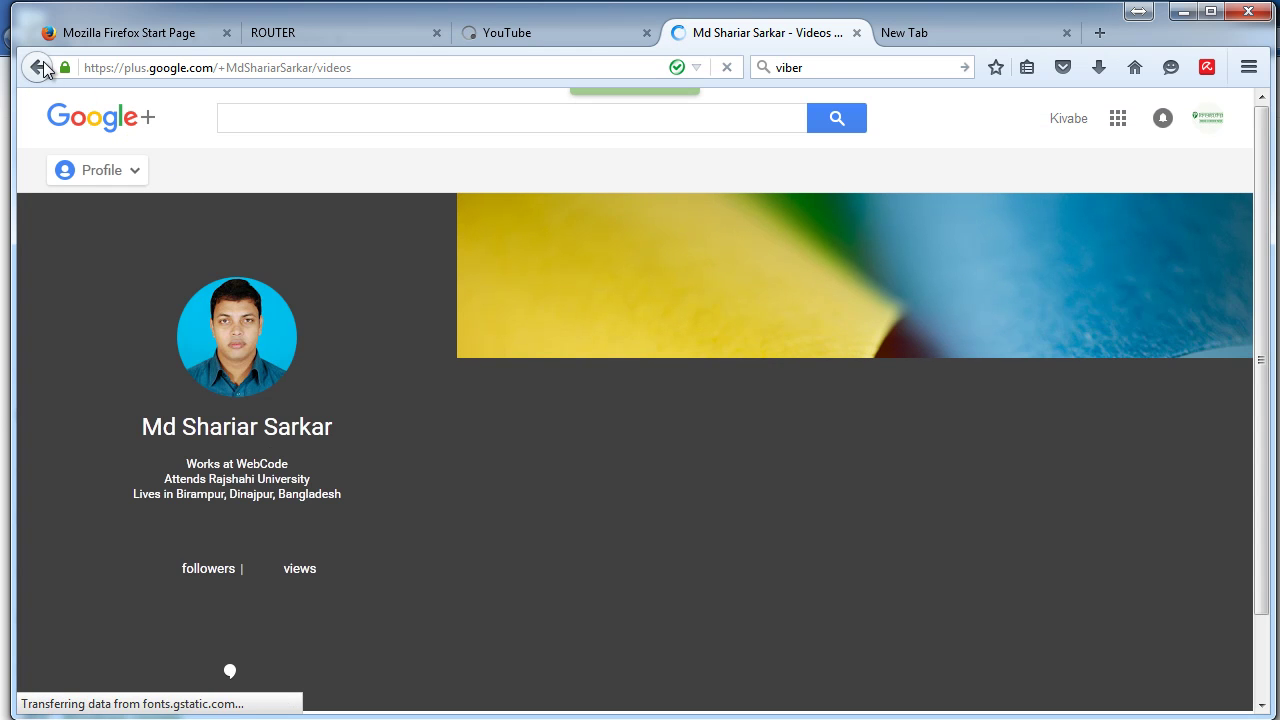
left_click(40, 67)
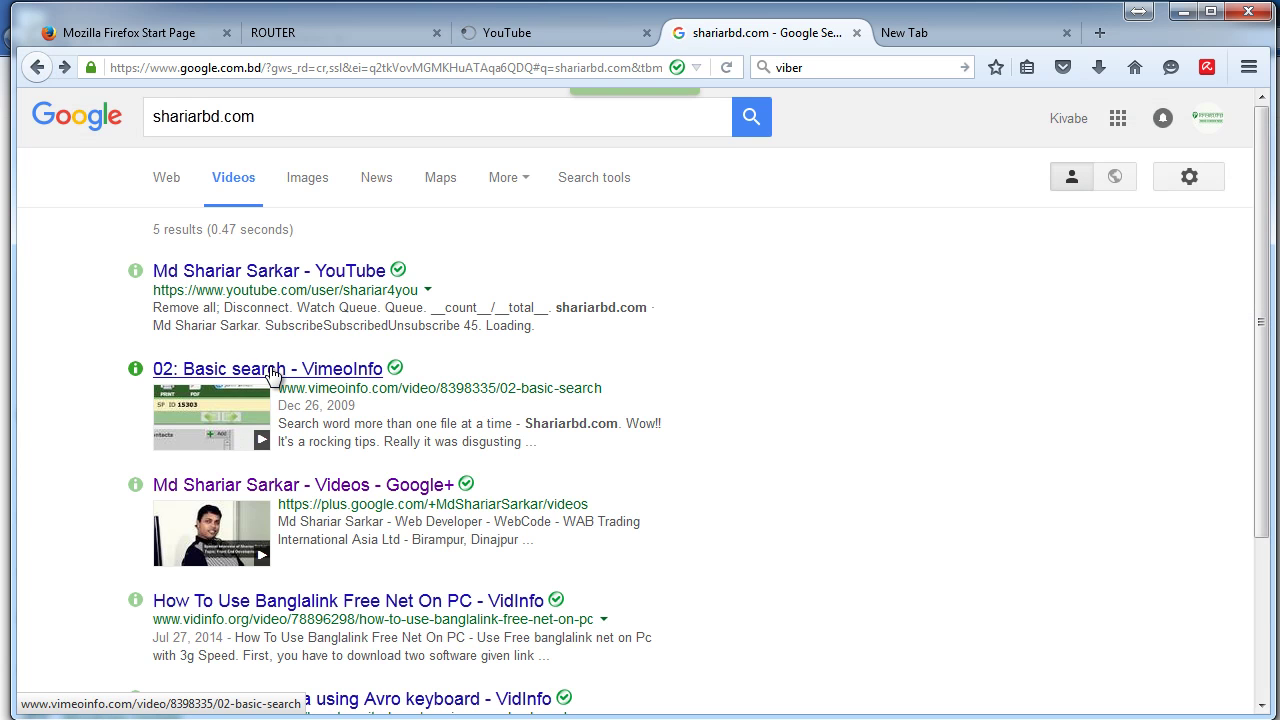
scroll(300, 390, "down", 3)
scroll(520, 430, "up", 3)
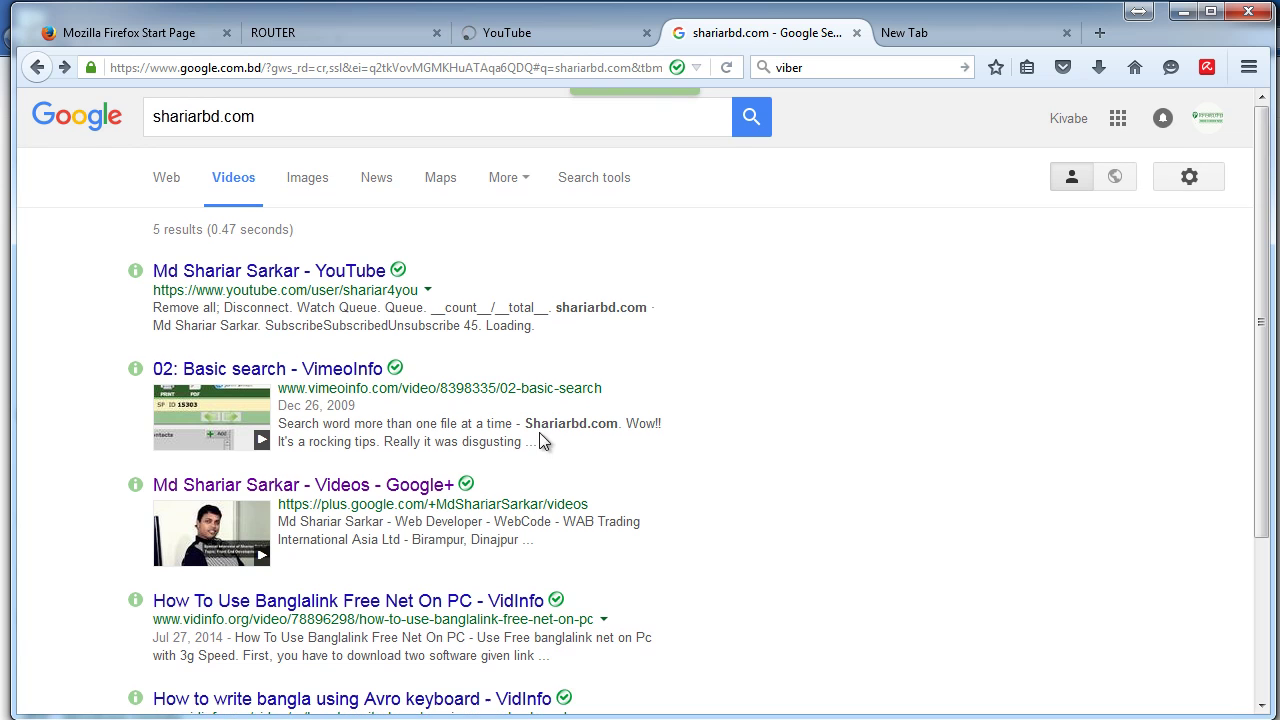
Step: Try to load youtube.com in the search results tab, and check the page in the original YouTube tab
left_click(575, 66)
type("youtube.com/")
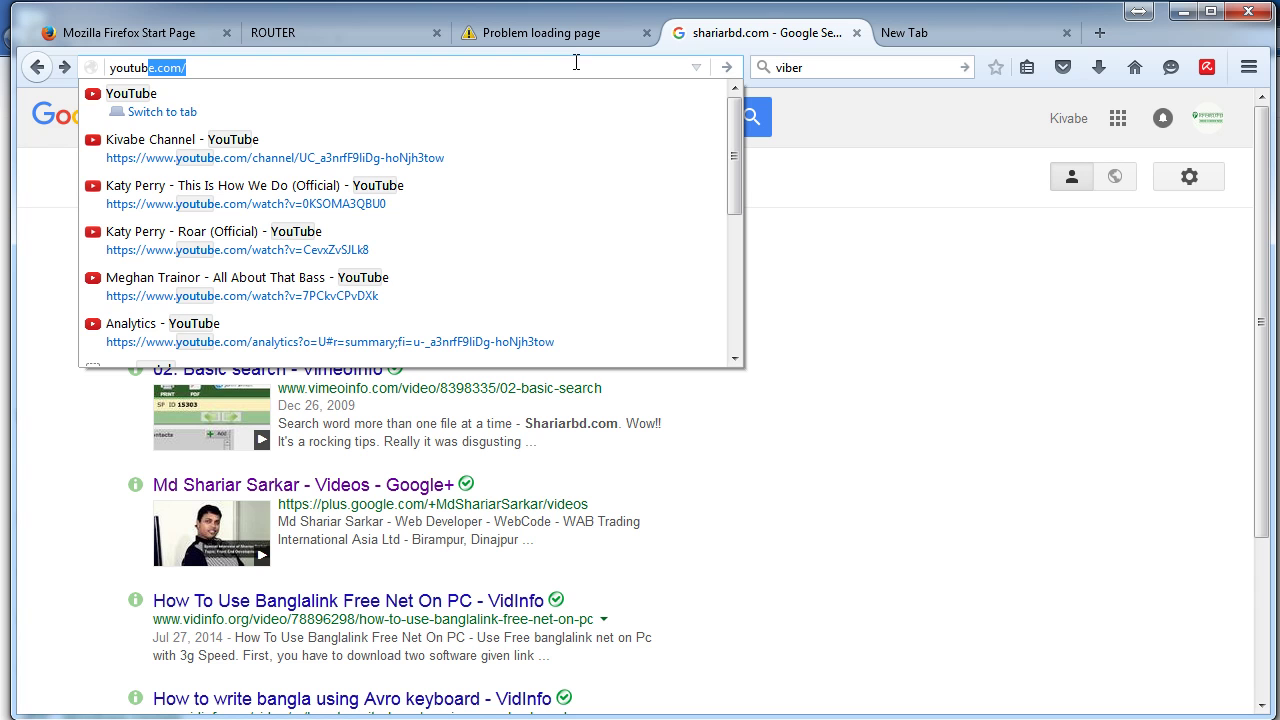
key("Return")
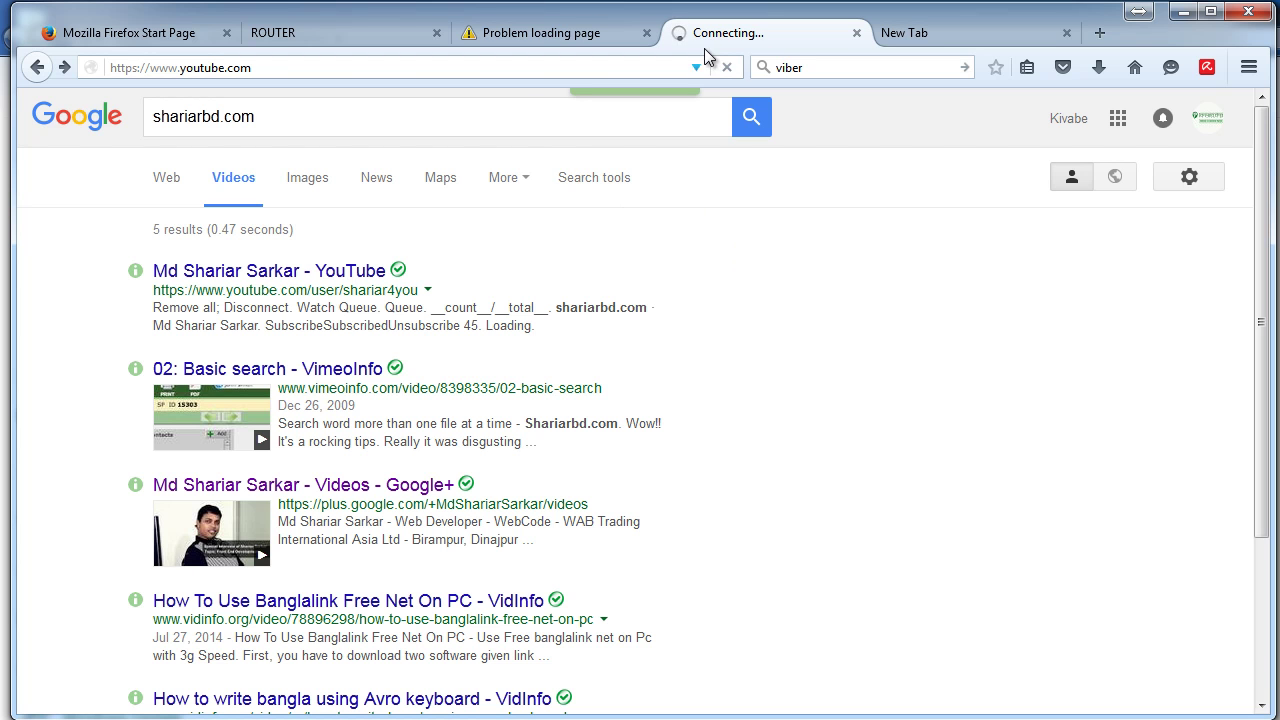
left_click(588, 40)
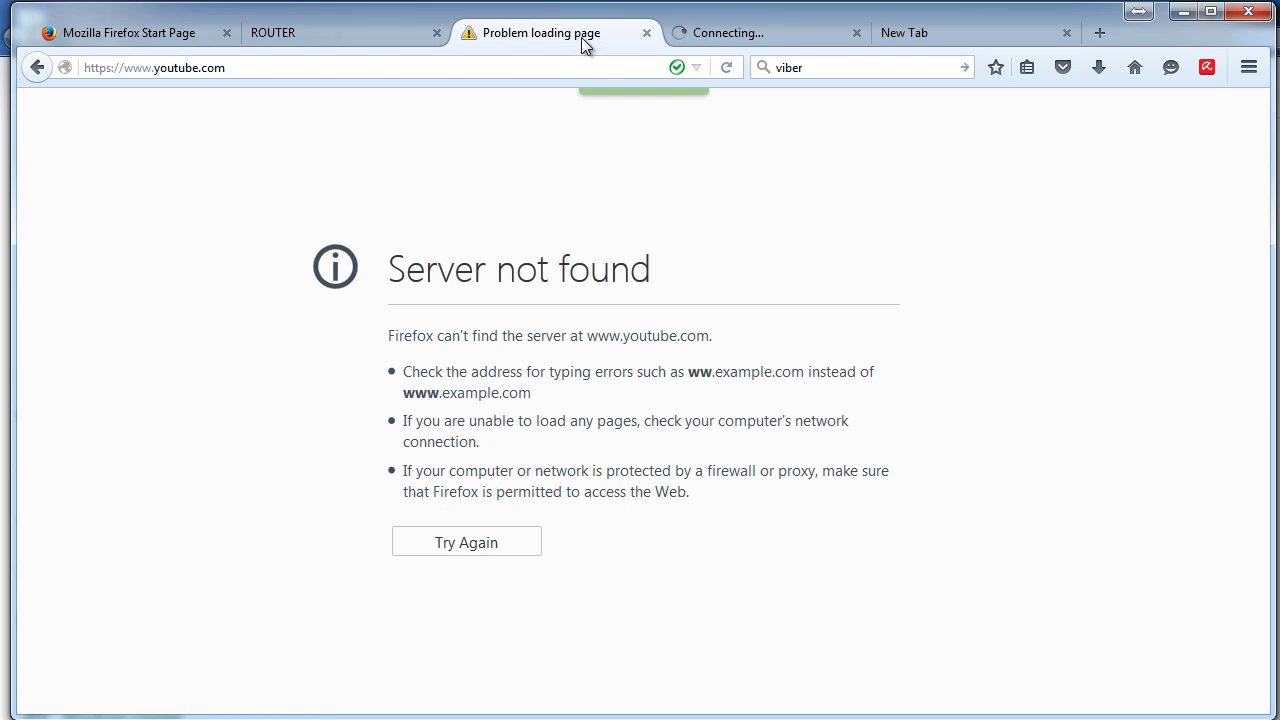
Step: Log in to the router as admin with the account password, and dismiss the offer to remember the login
left_click(379, 33)
left_click(629, 317)
key("Tab")
type("••••••••")
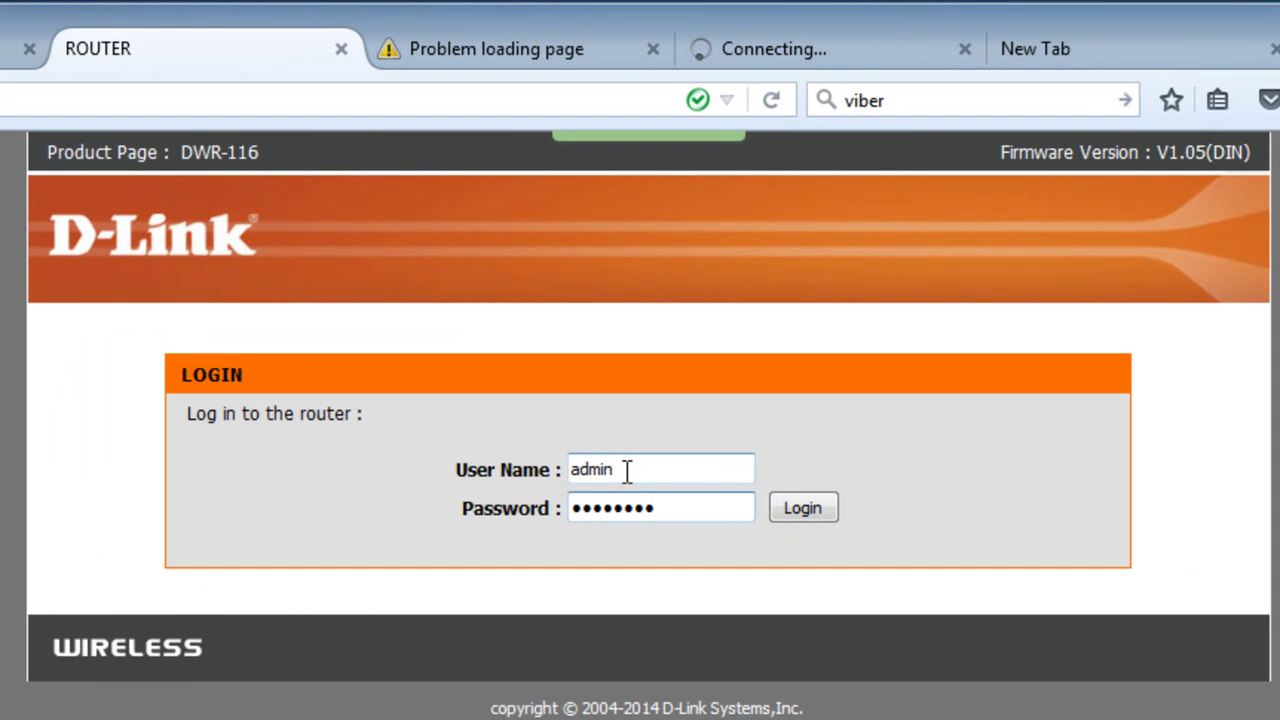
key("Return")
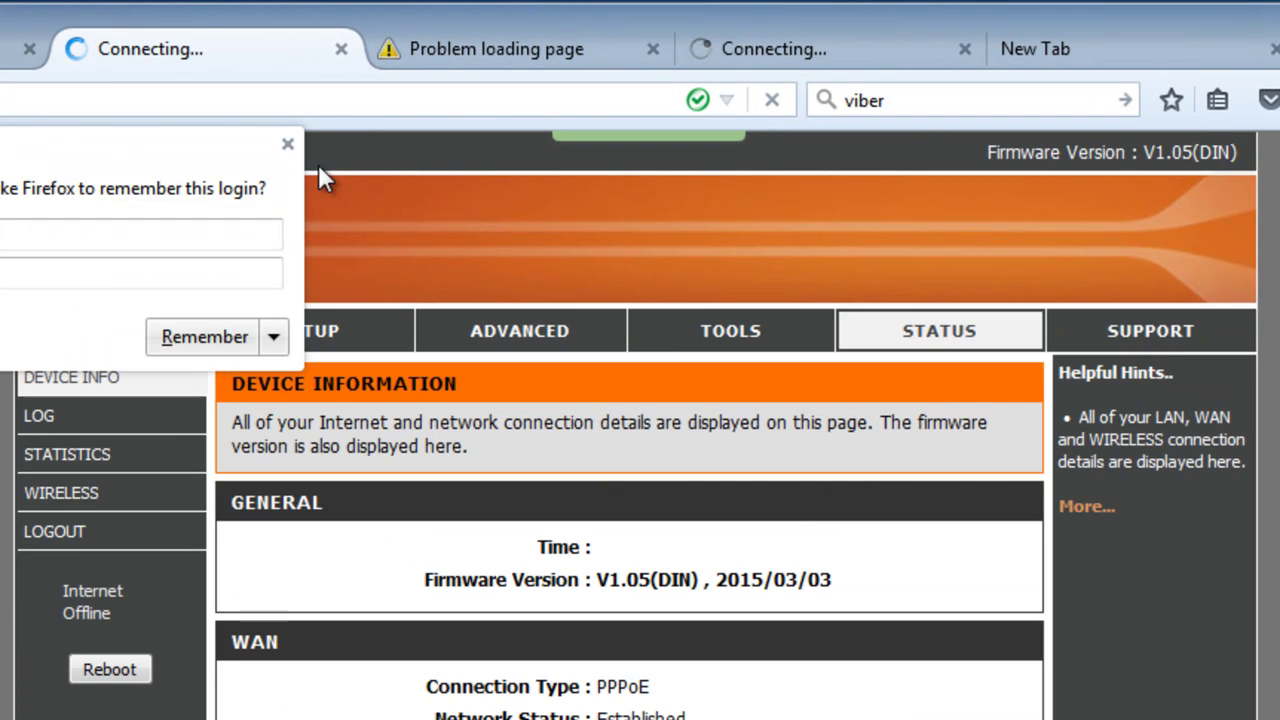
left_click(287, 144)
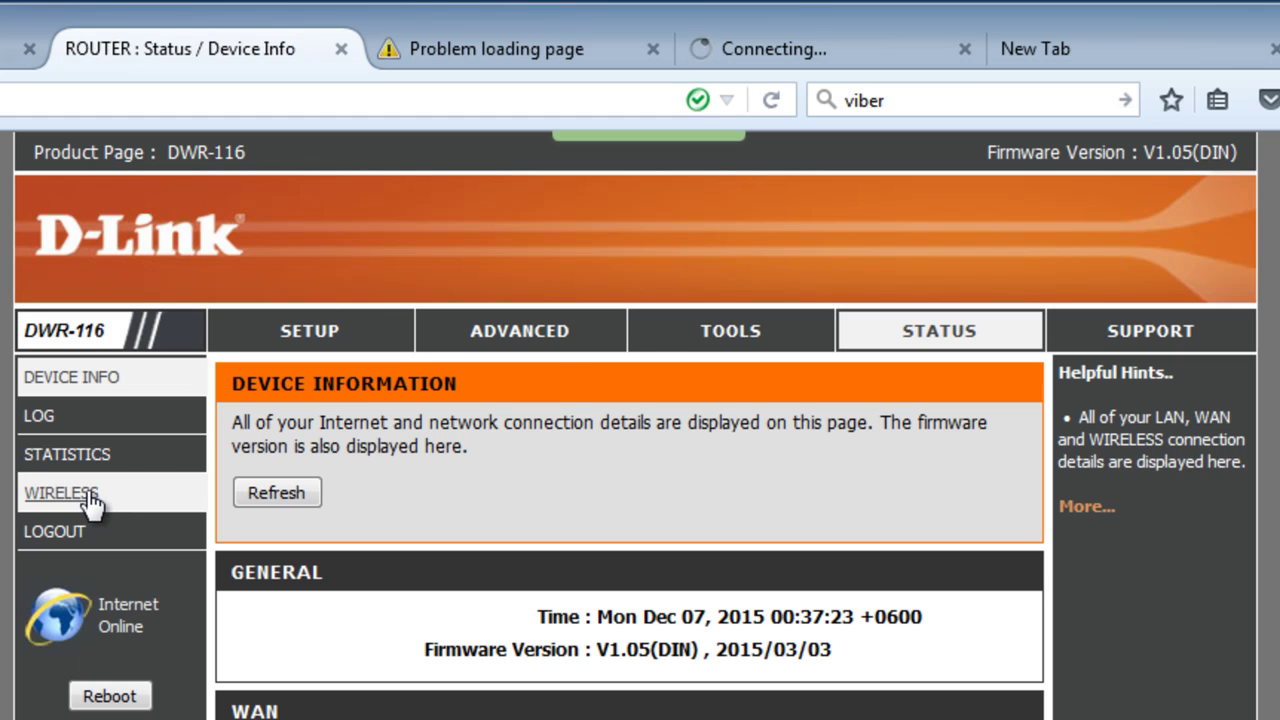
Step: Turn off URL filtering in the router's advanced URL filter settings and save the change
left_click(540, 345)
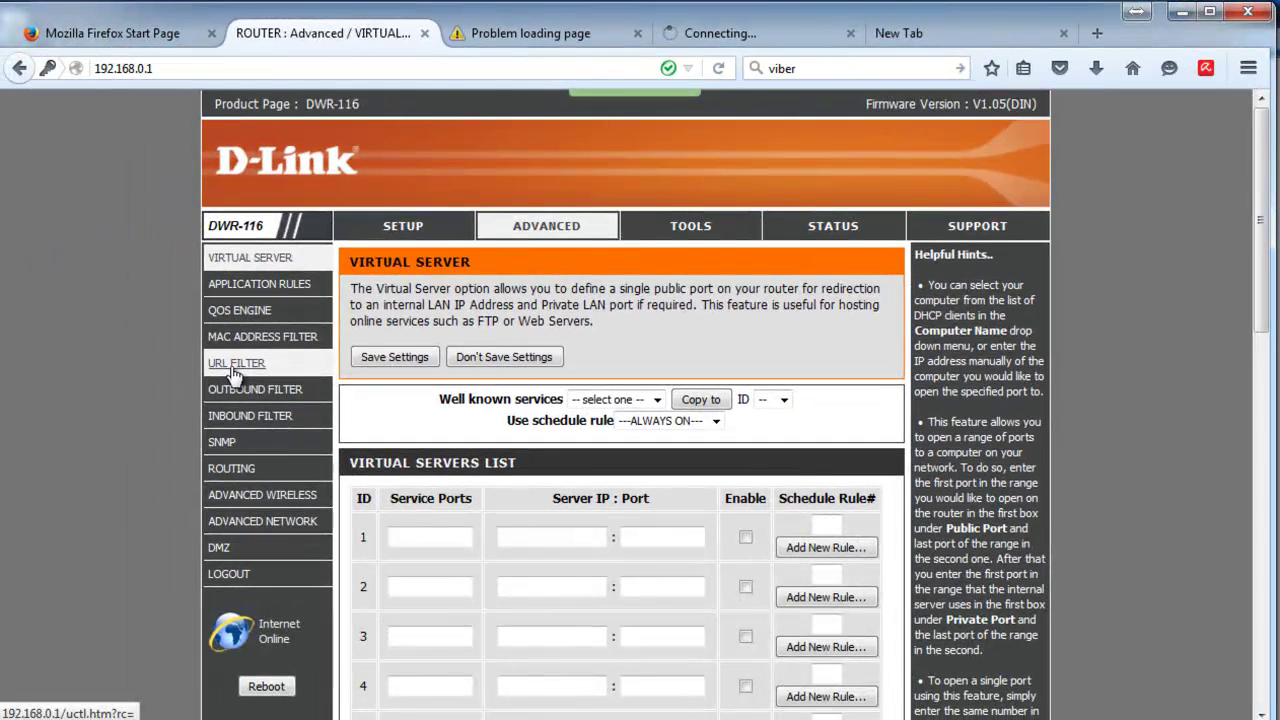
left_click(61, 544)
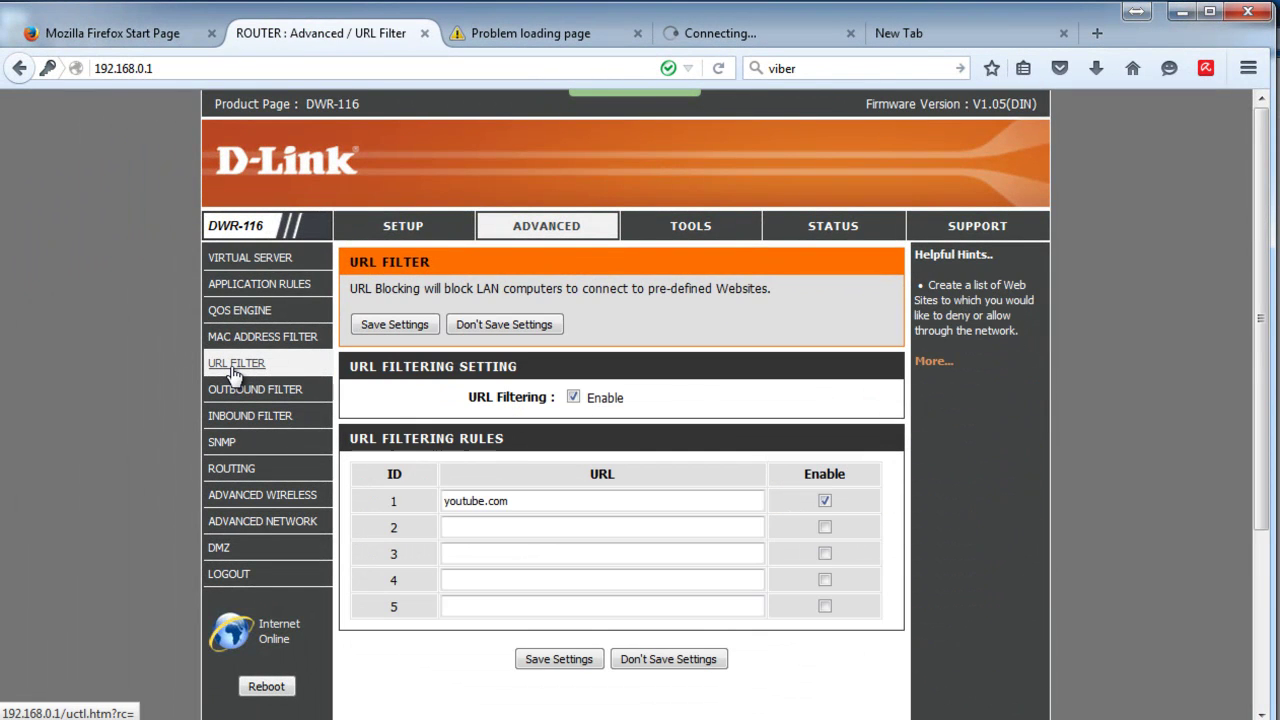
left_click(523, 503)
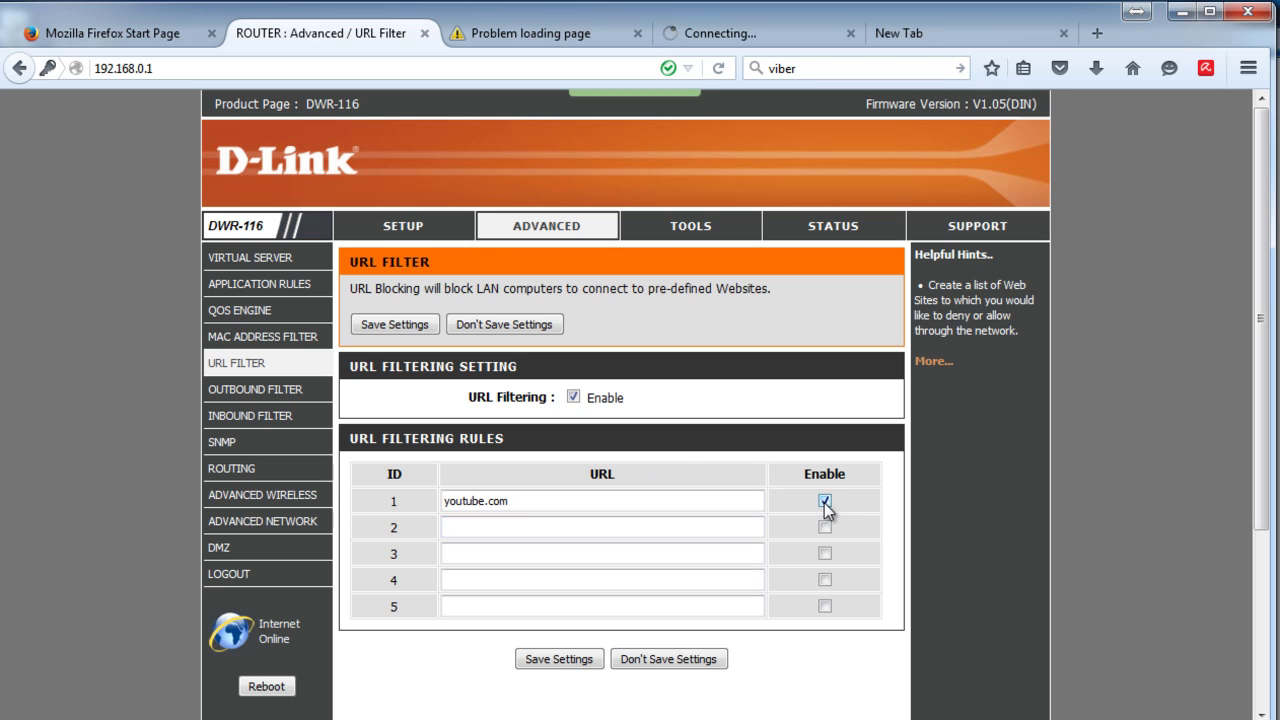
left_click(574, 398)
left_click(579, 660)
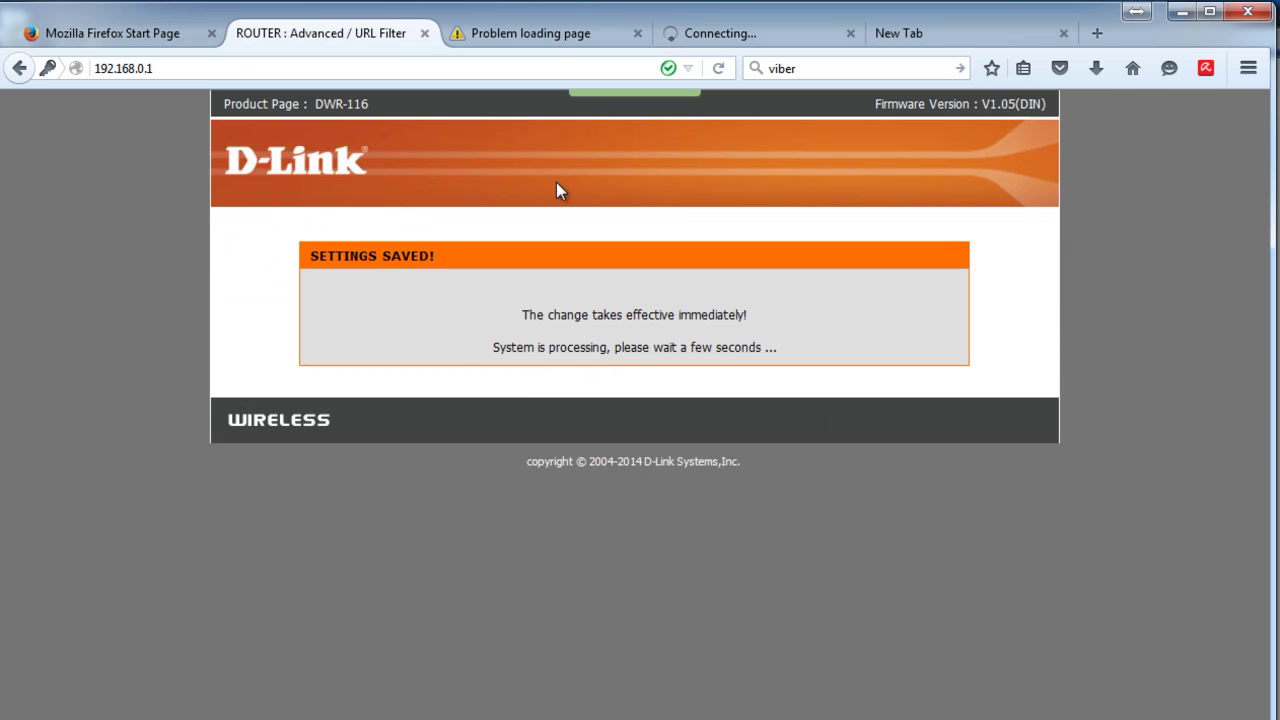
left_click(549, 36)
left_click(543, 72)
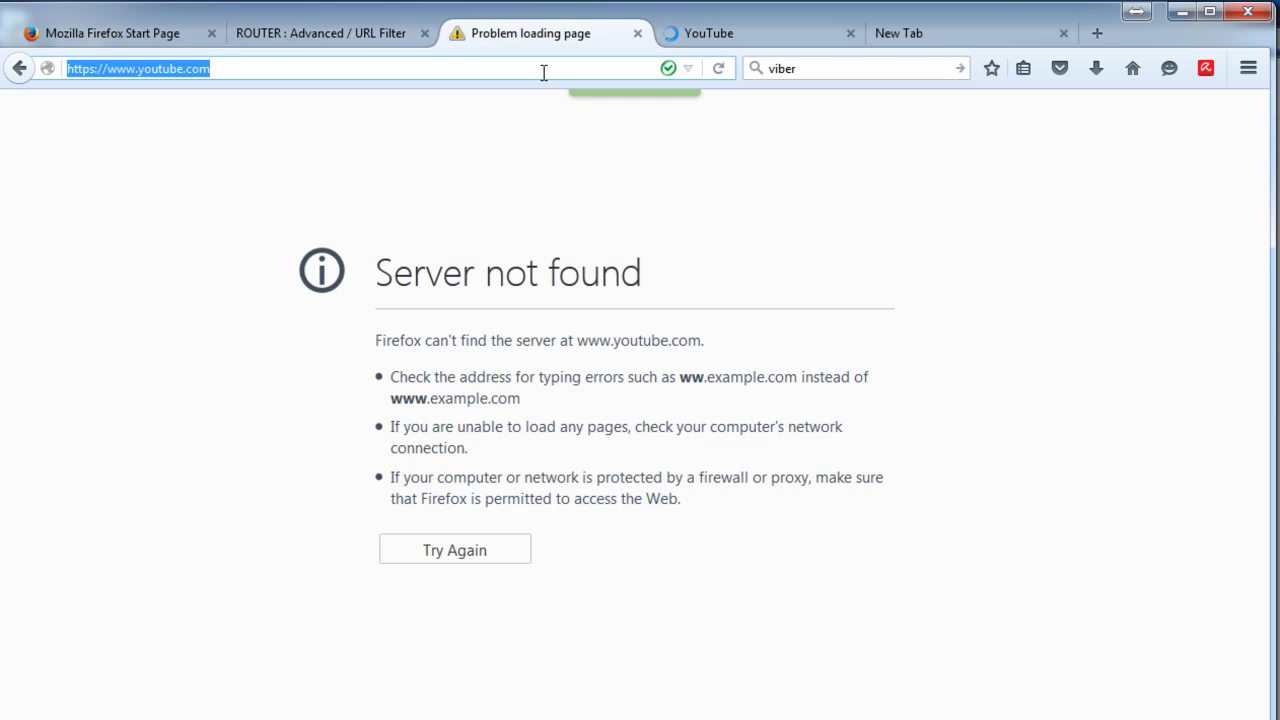
key("Return")
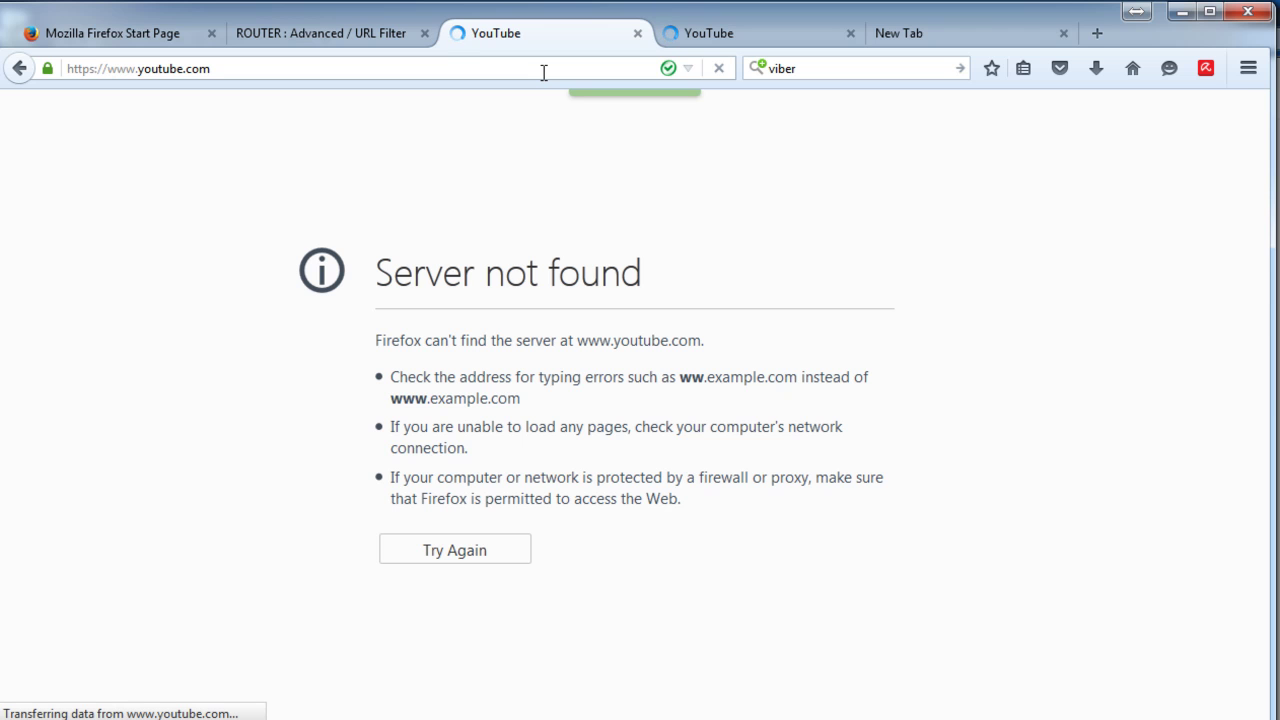